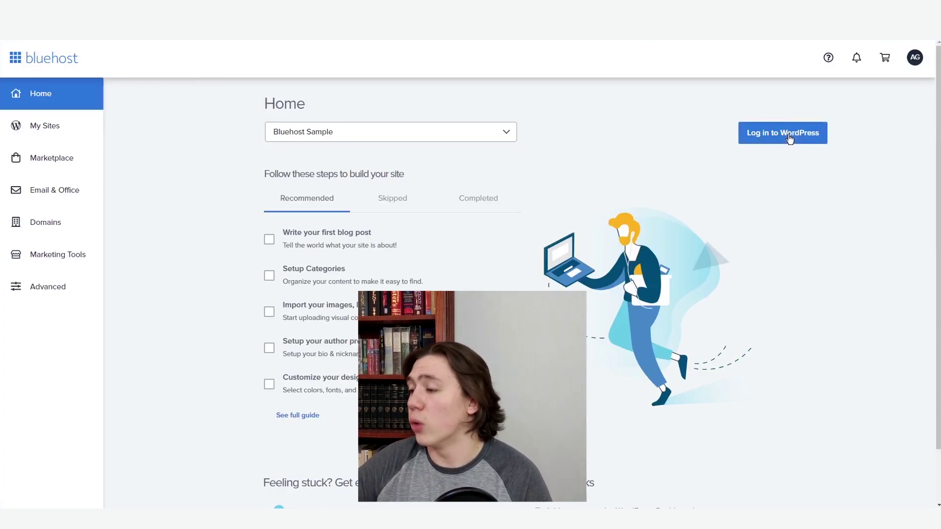
Step: Keep Bluehost Sample as the selected site and log in to its WordPress dashboard
click(435, 137)
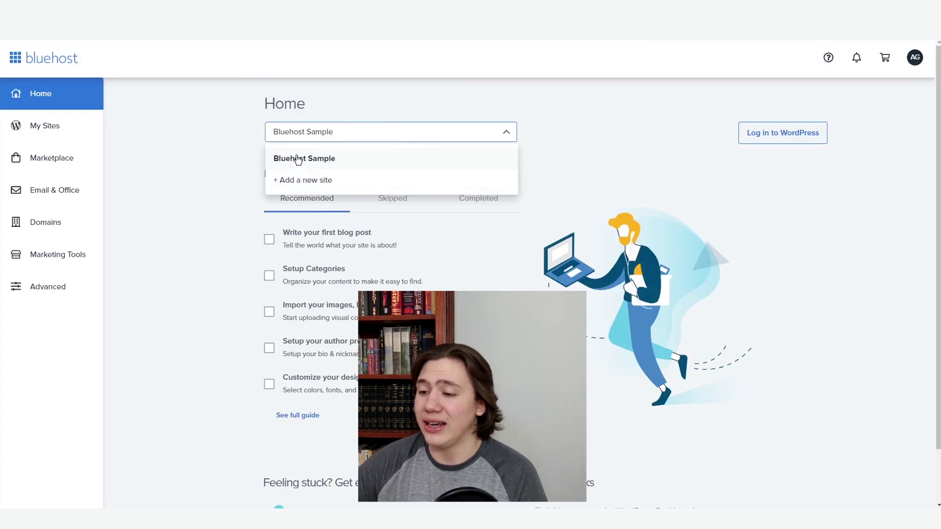
click(297, 159)
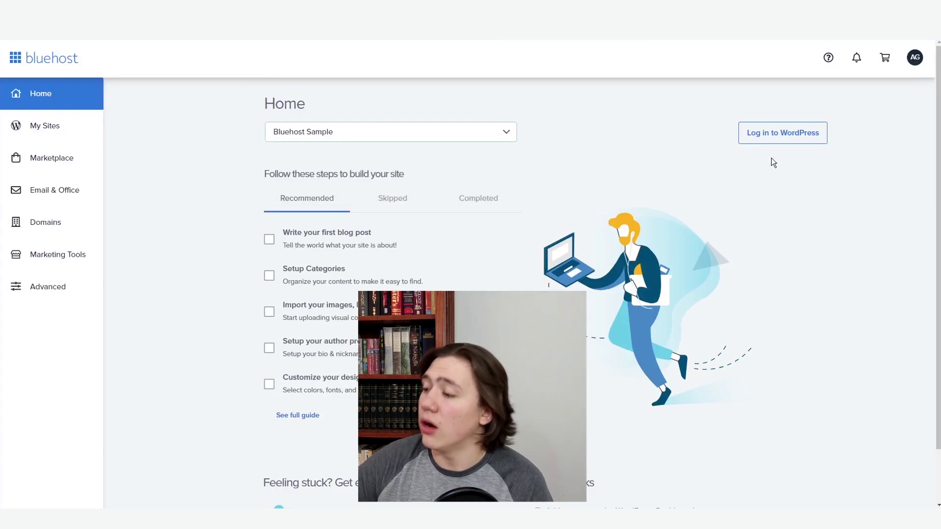
click(773, 134)
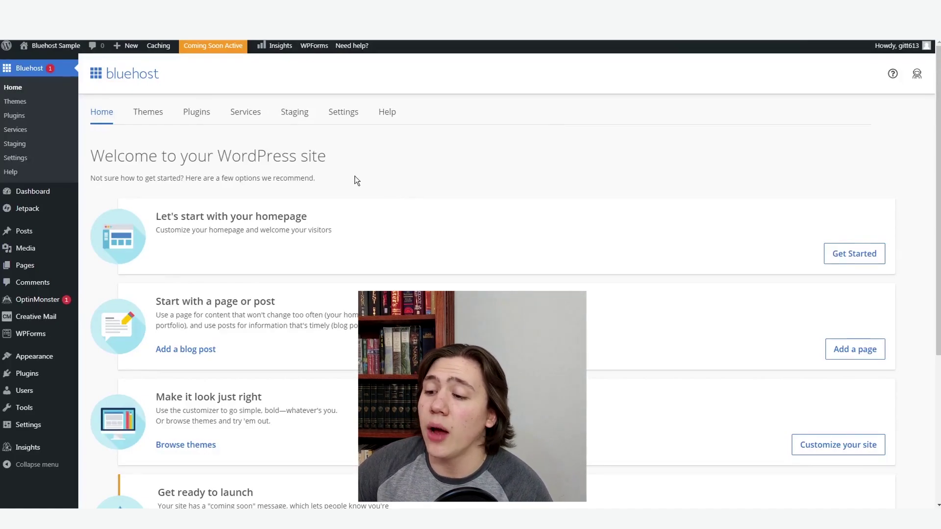
scroll(355, 178, down, 2)
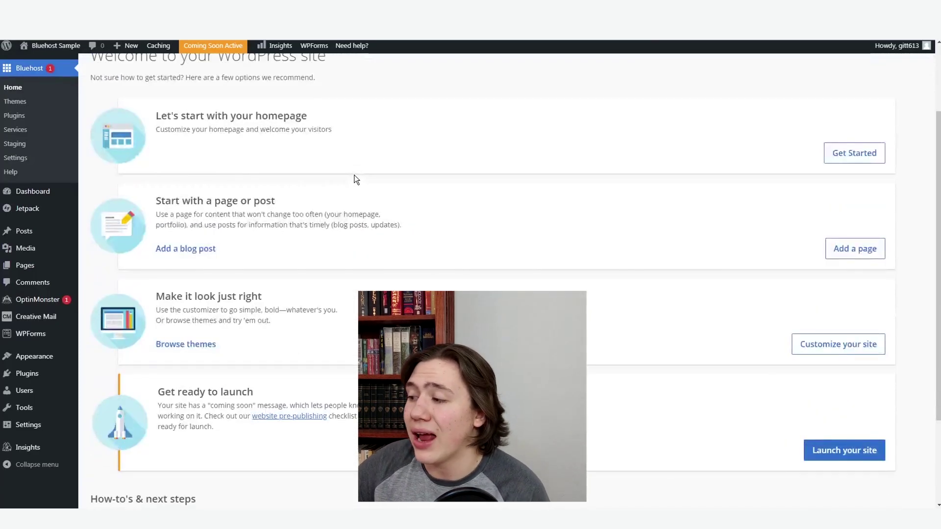
scroll(355, 174, down, 1)
scroll(309, 122, up, 1)
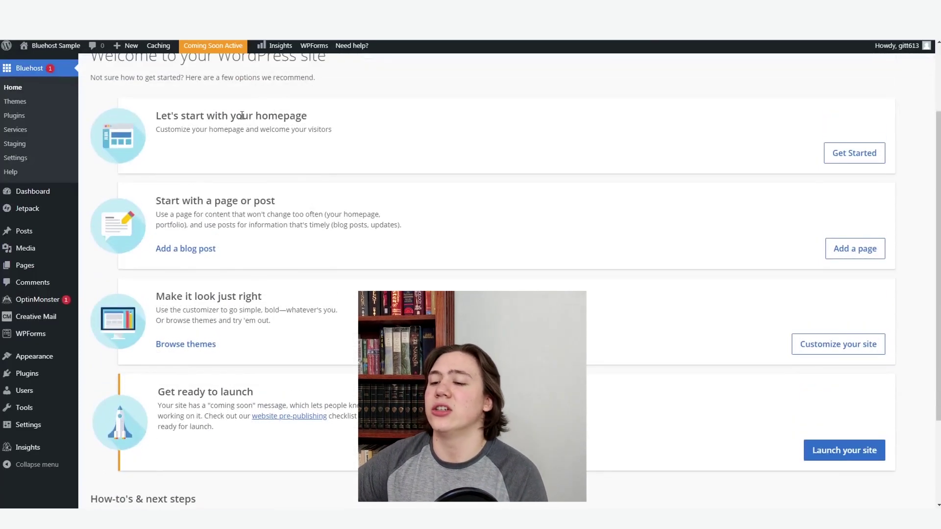
scroll(201, 199, up, 1)
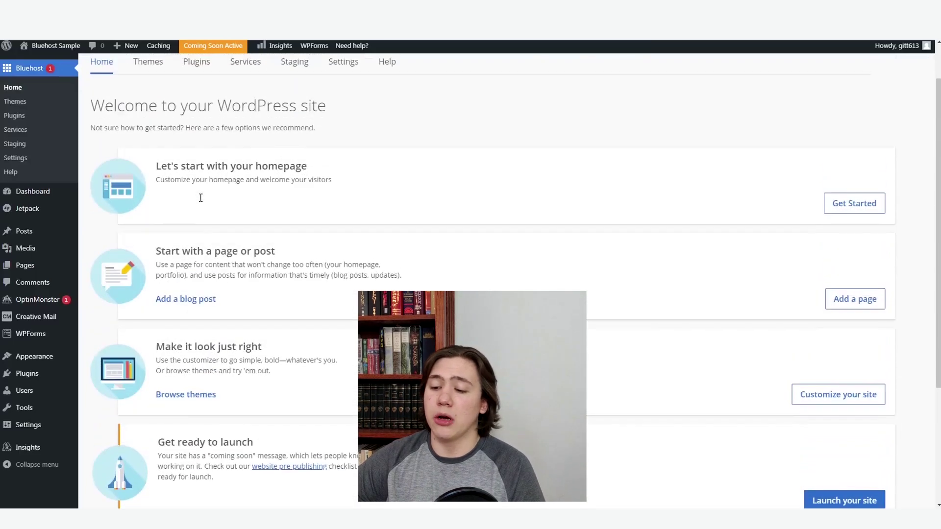
scroll(199, 198, down, 1)
scroll(232, 269, down, 2)
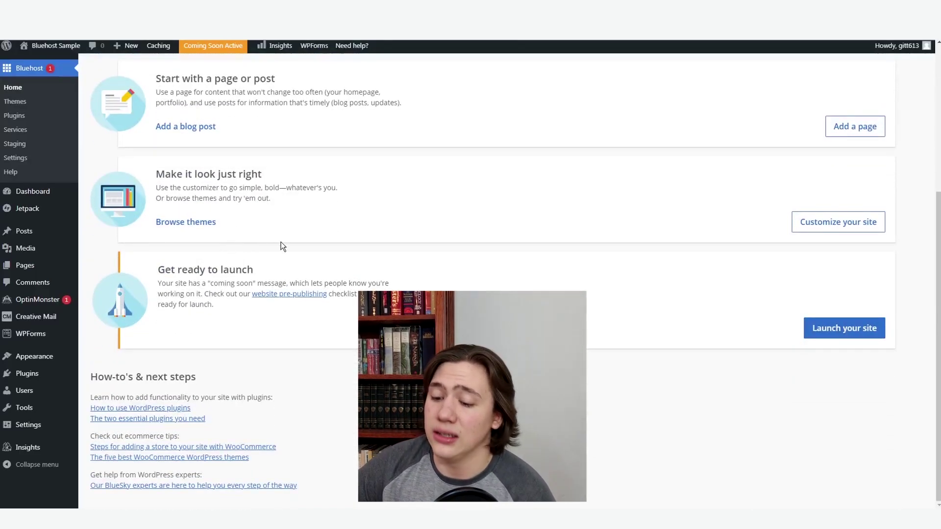
scroll(281, 244, up, 4)
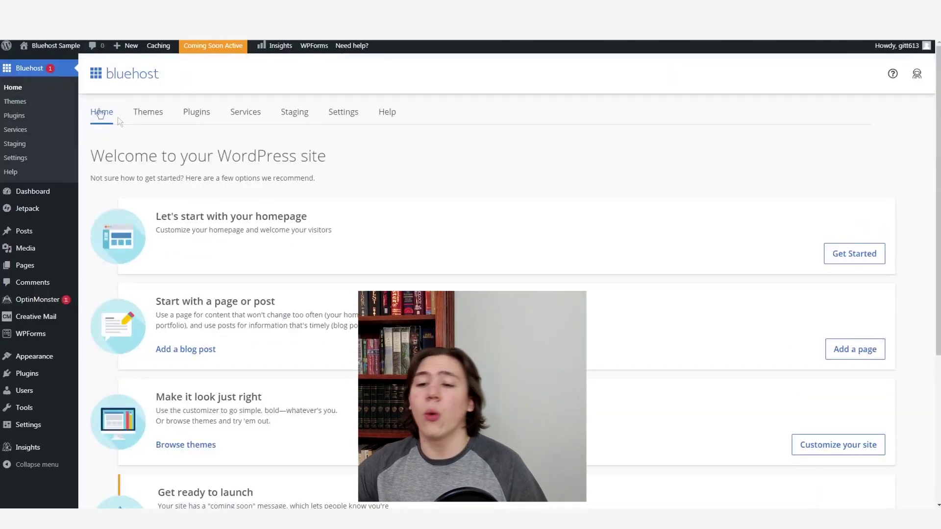
Step: Open the Bluehost Premium Themes catalogue and scroll through the listing
click(31, 103)
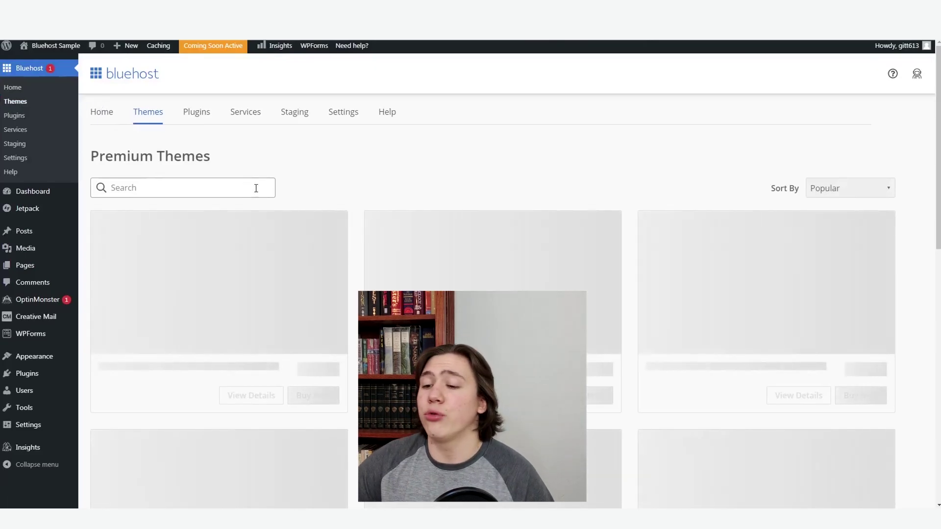
scroll(255, 180, down, 1)
scroll(254, 180, down, 3)
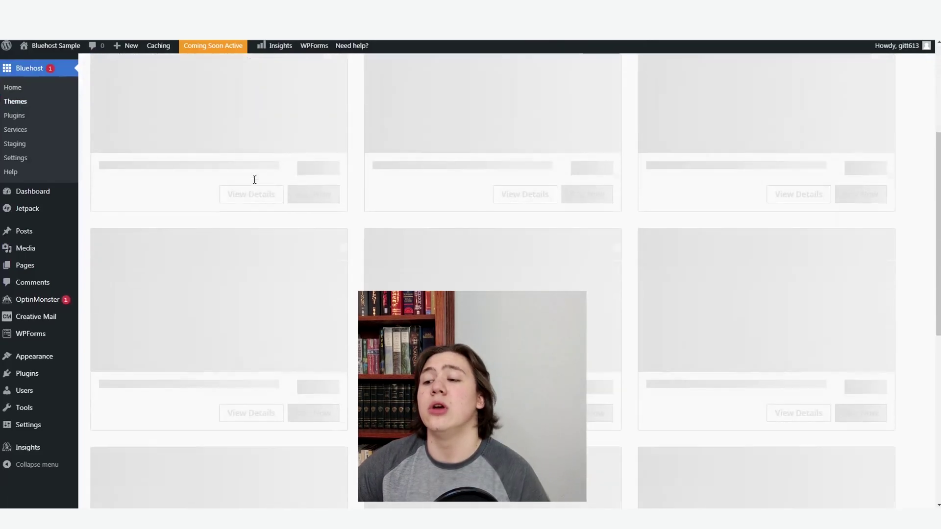
scroll(254, 180, up, 5)
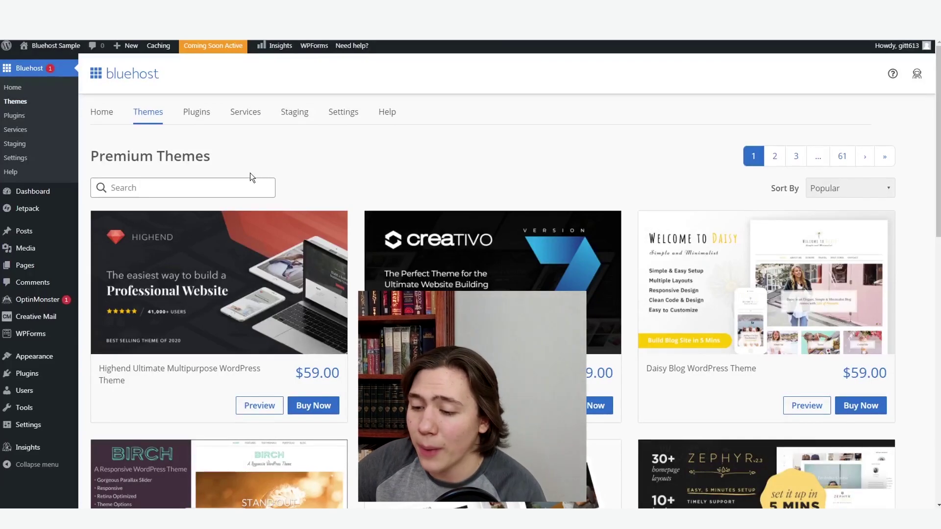
scroll(250, 173, down, 10)
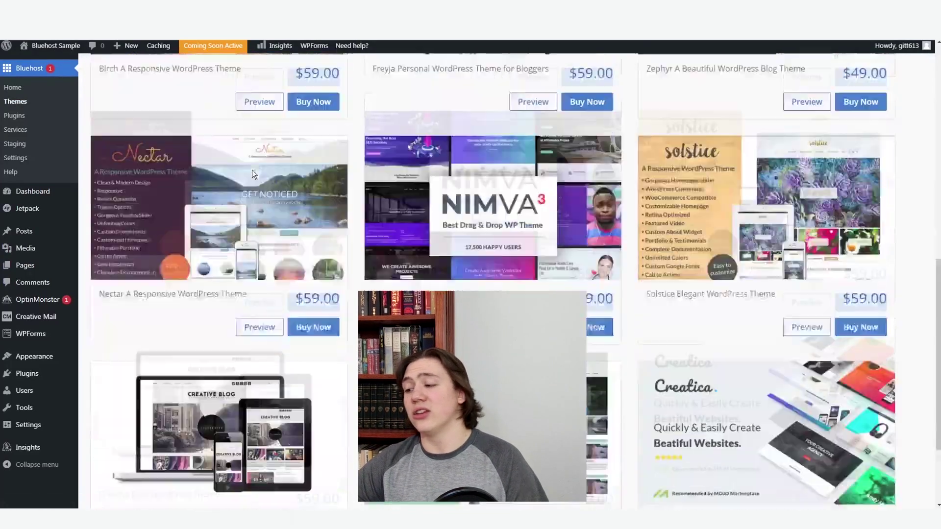
scroll(250, 170, down, 3)
scroll(322, 237, up, 10)
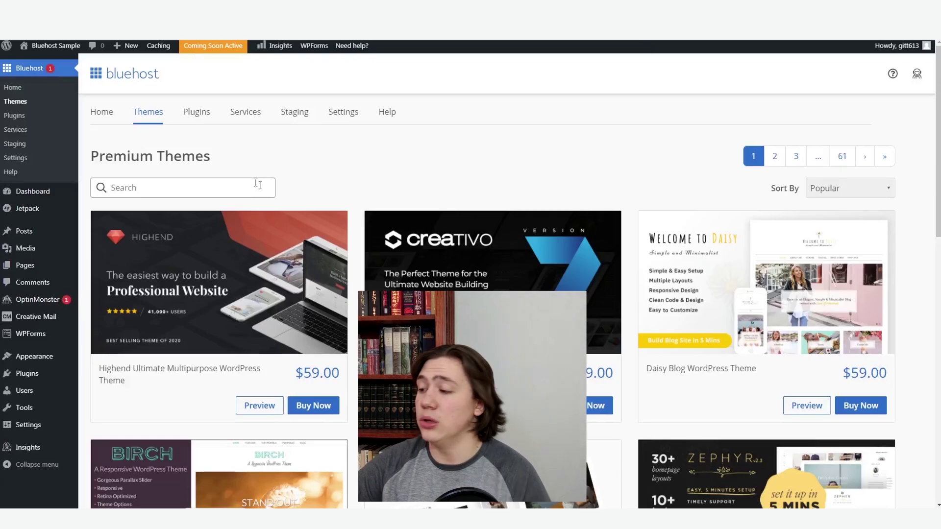
Step: Sort the premium themes by Price (Low to High)
click(852, 194)
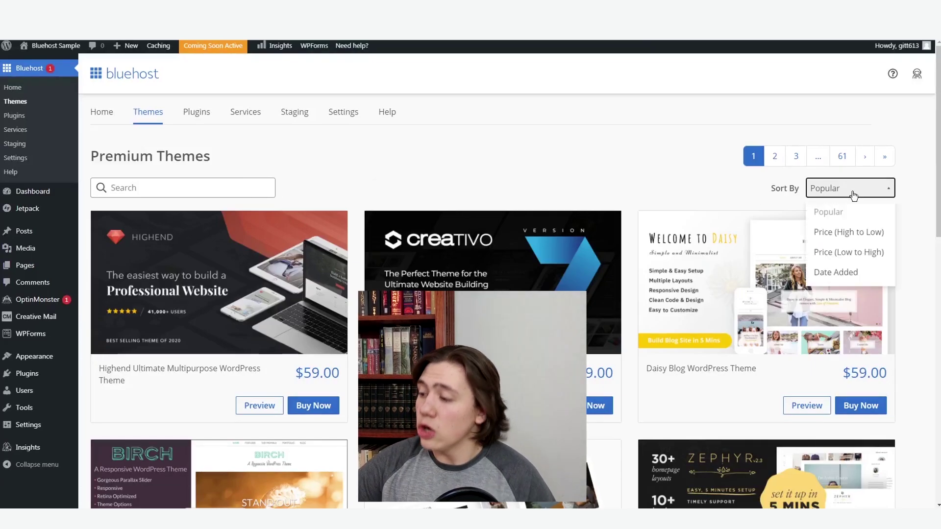
click(848, 232)
click(852, 193)
click(840, 250)
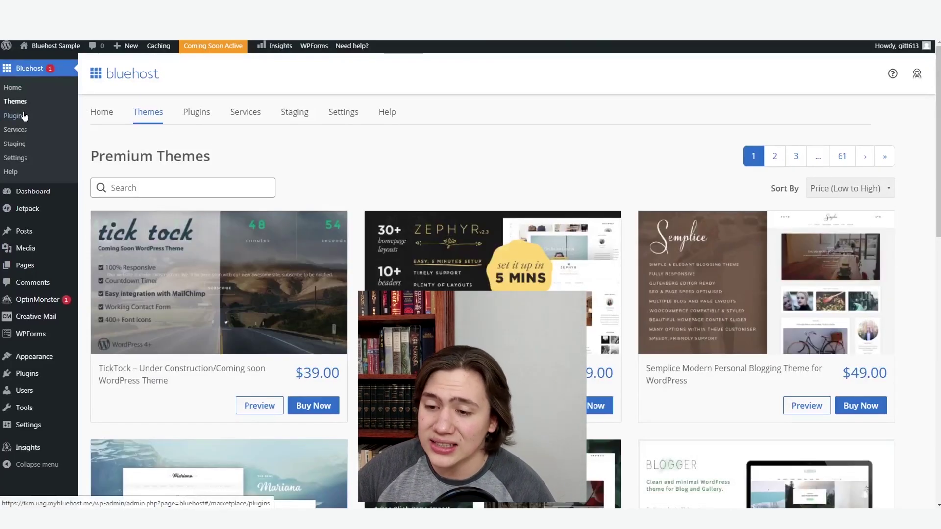
Step: Open the Bluehost Premium Plugins catalogue and scroll through the listing
click(44, 116)
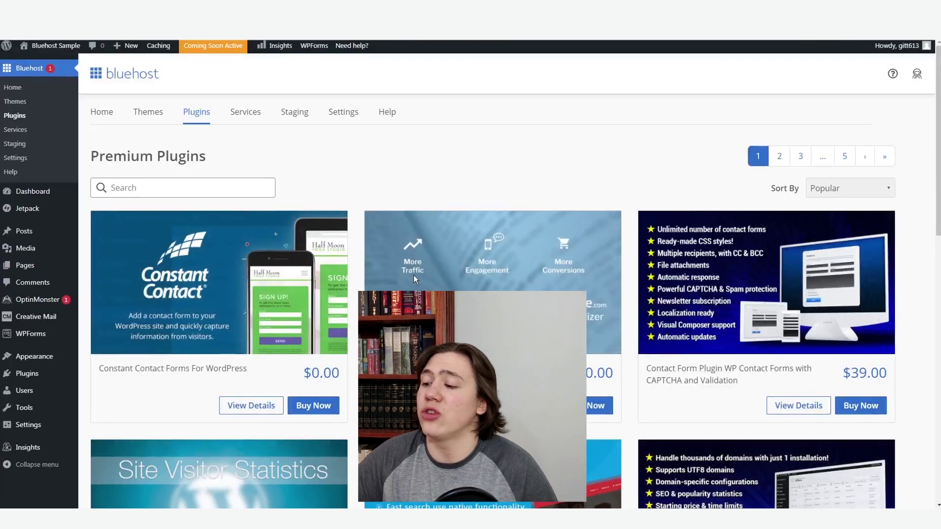
scroll(416, 269, down, 7)
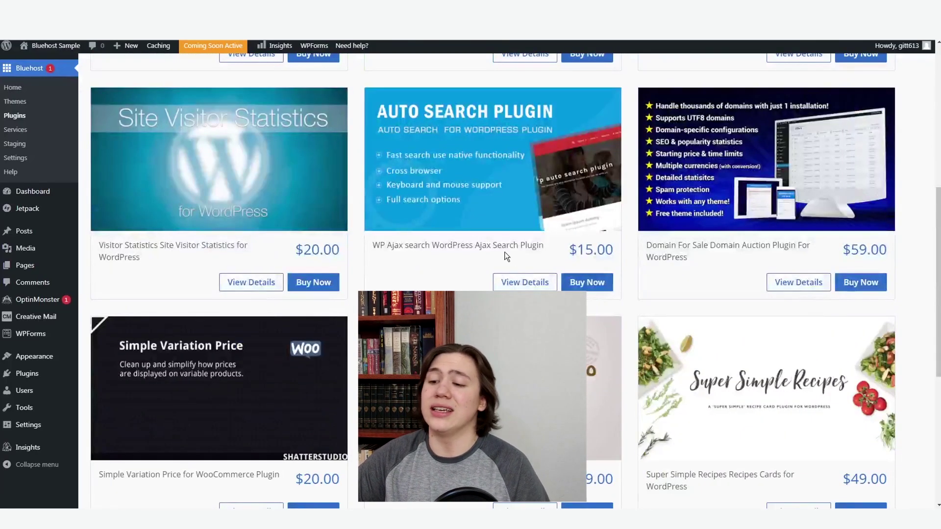
scroll(501, 261, down, 6)
scroll(723, 217, up, 10)
scroll(723, 217, up, 3)
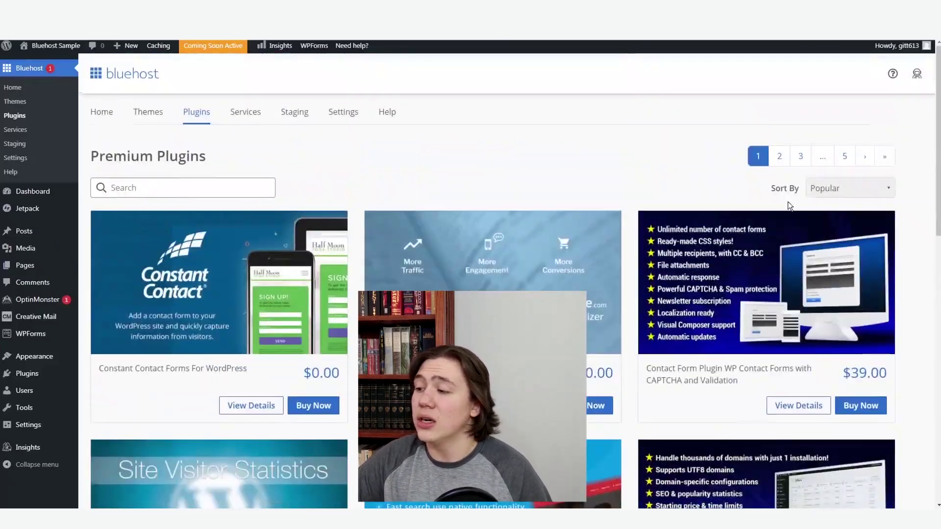
Step: Sort the premium plugins by Price (Low to High) and review the results
click(843, 188)
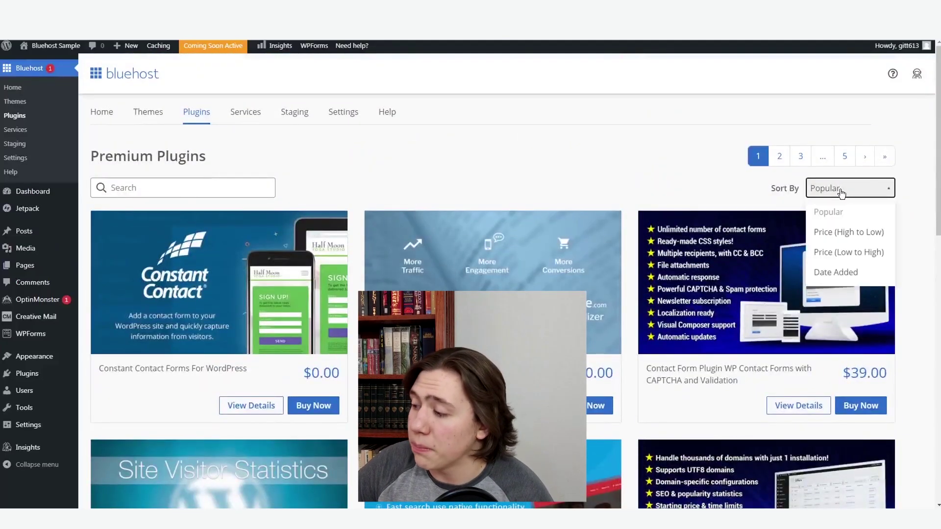
click(843, 257)
scroll(560, 224, down, 5)
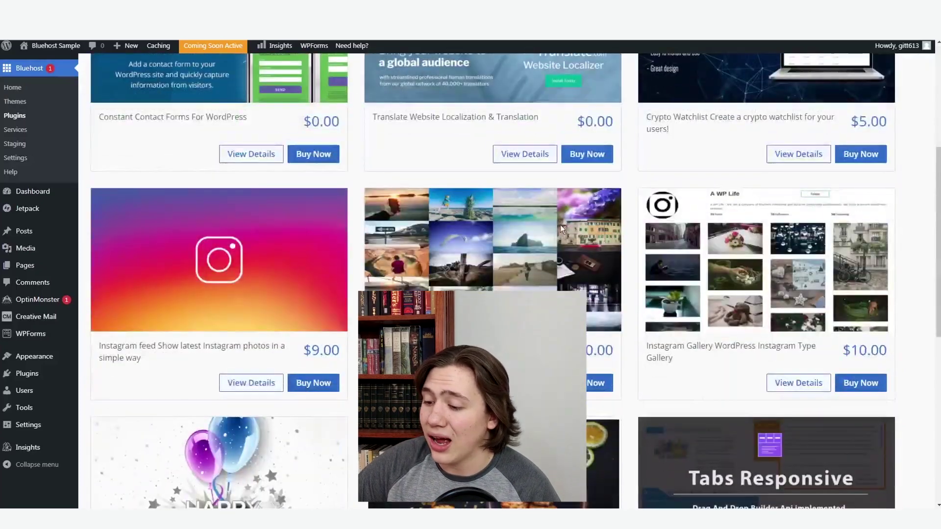
scroll(568, 222, up, 5)
scroll(636, 216, down, 8)
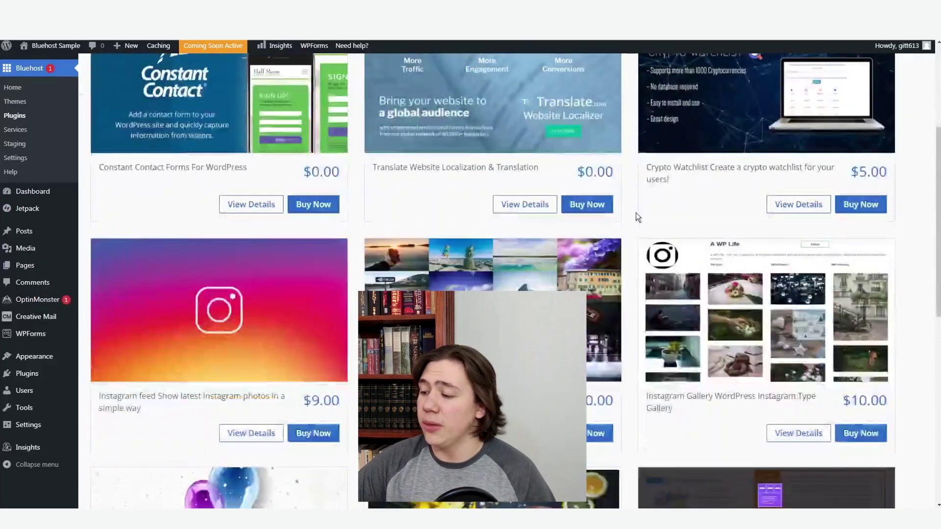
scroll(597, 215, up, 8)
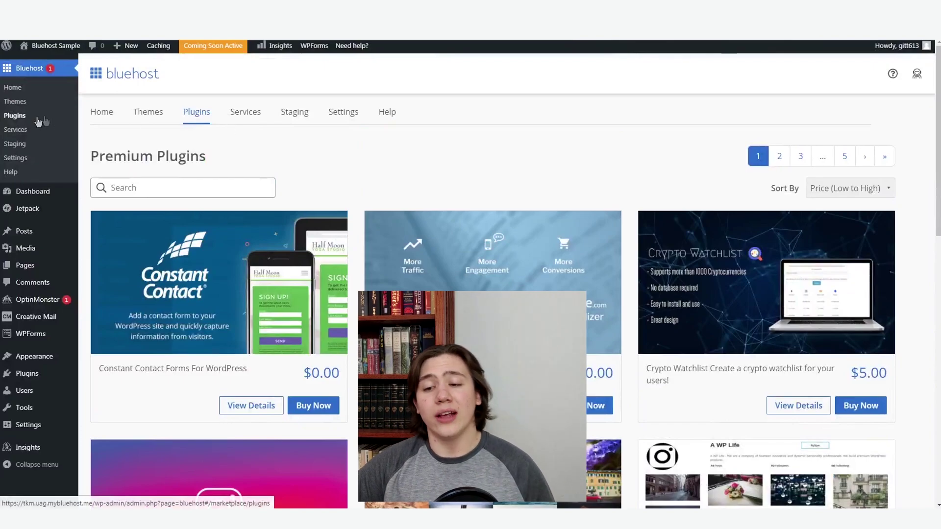
Step: View Bluehost Services, then the Staging page showing only the live production site
click(23, 130)
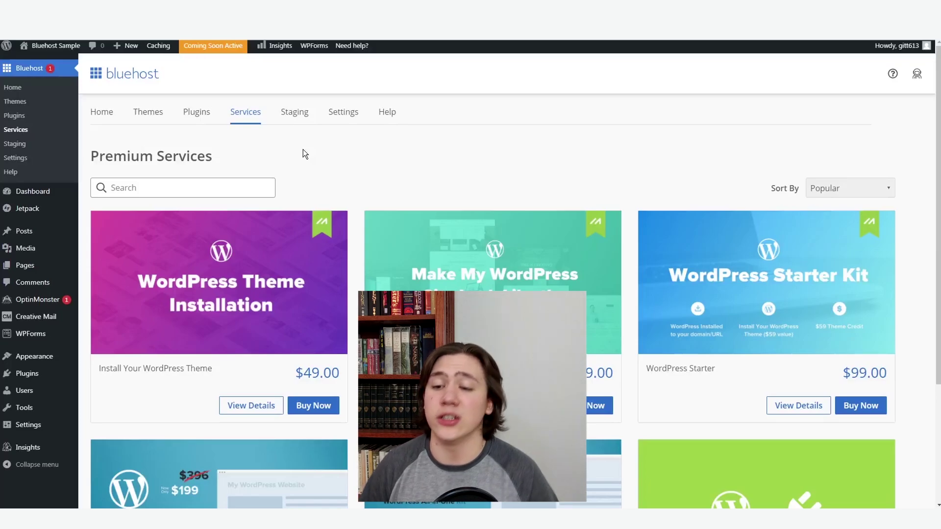
click(20, 144)
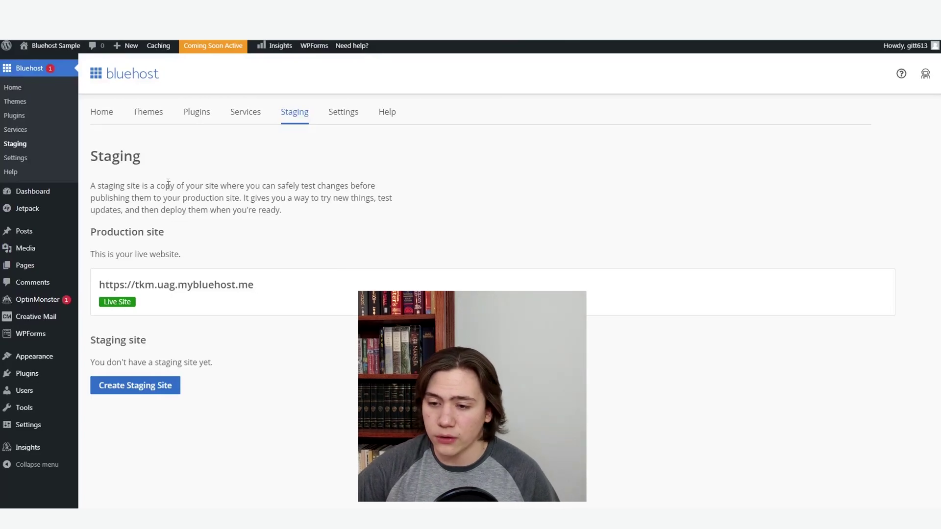
Step: Review Bluehost Settings: Automatic Updates, Site Controls, Comments, Content and Performance sections
click(15, 157)
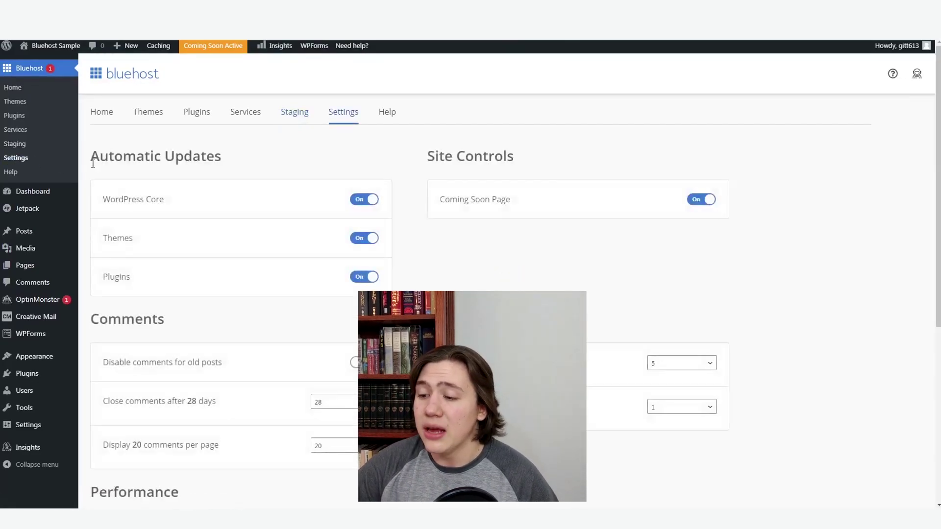
scroll(269, 208, down, 5)
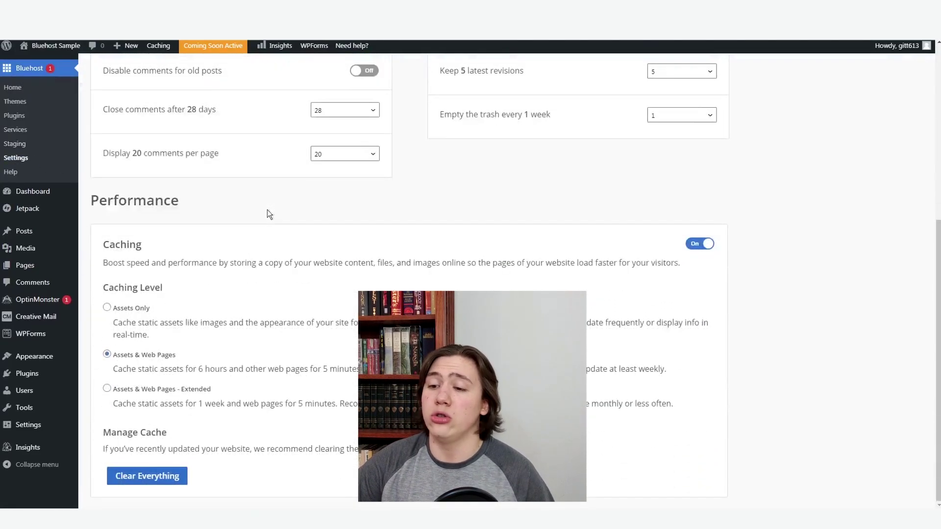
scroll(266, 216, up, 5)
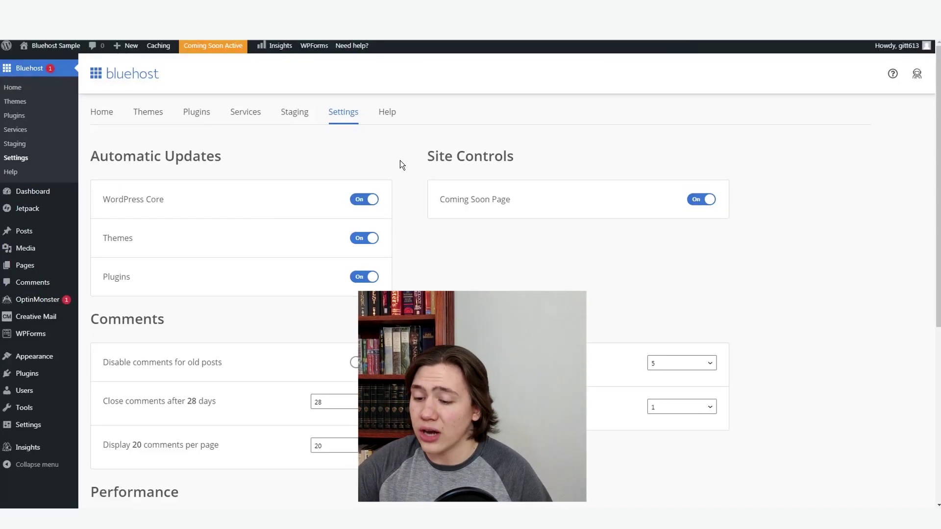
scroll(399, 162, down, 1)
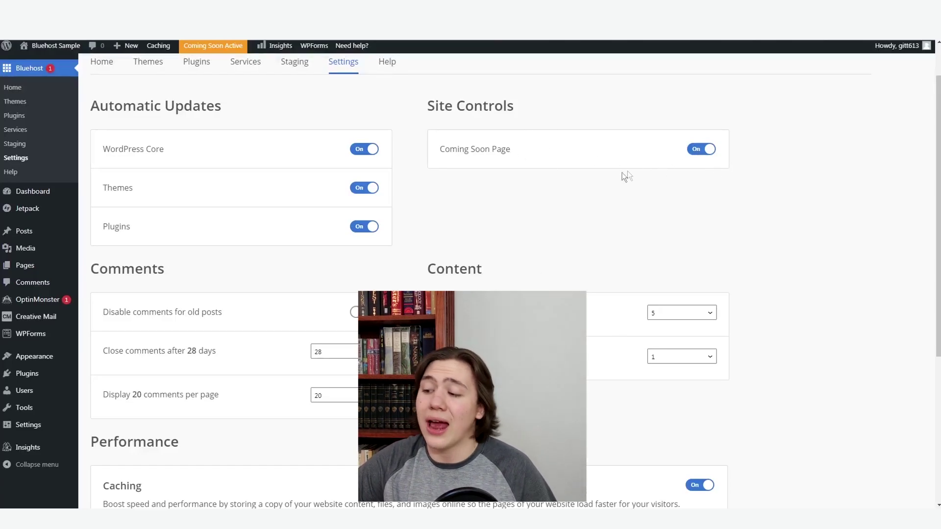
scroll(577, 182, down, 4)
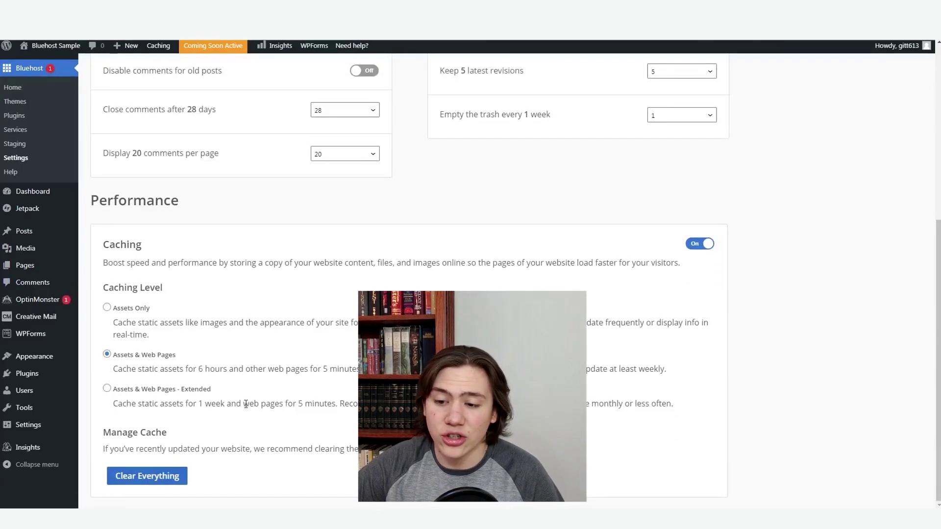
scroll(244, 336, up, 6)
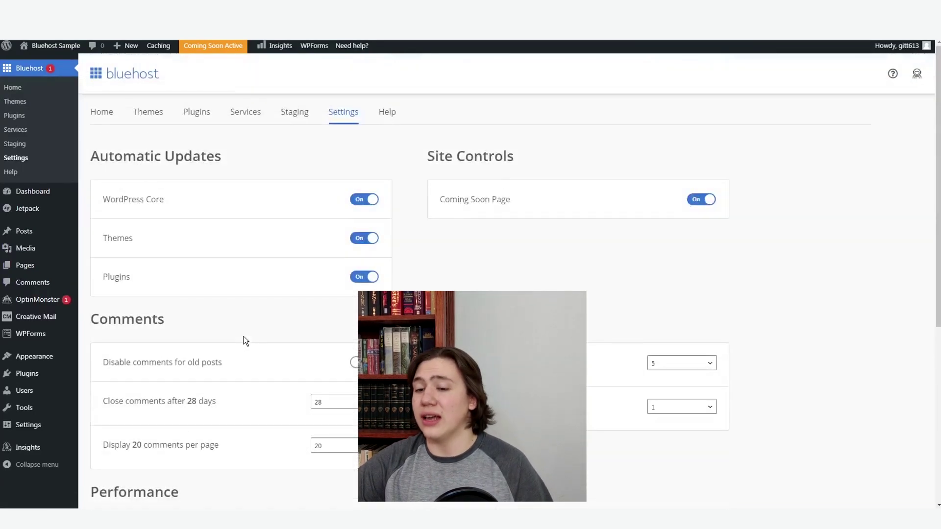
Step: Scroll through the Bluehost Help page's how-to articles, Blue Sky guide and consultation options
click(10, 171)
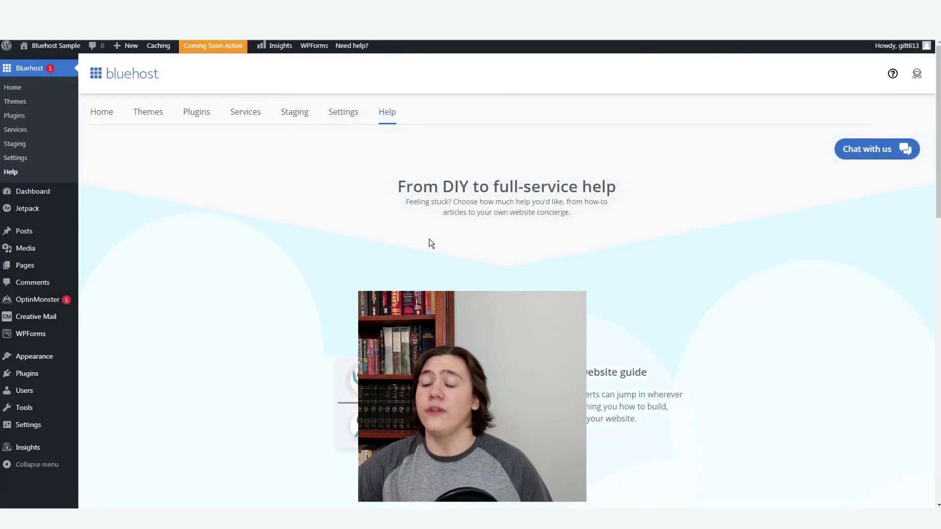
scroll(861, 167, down, 5)
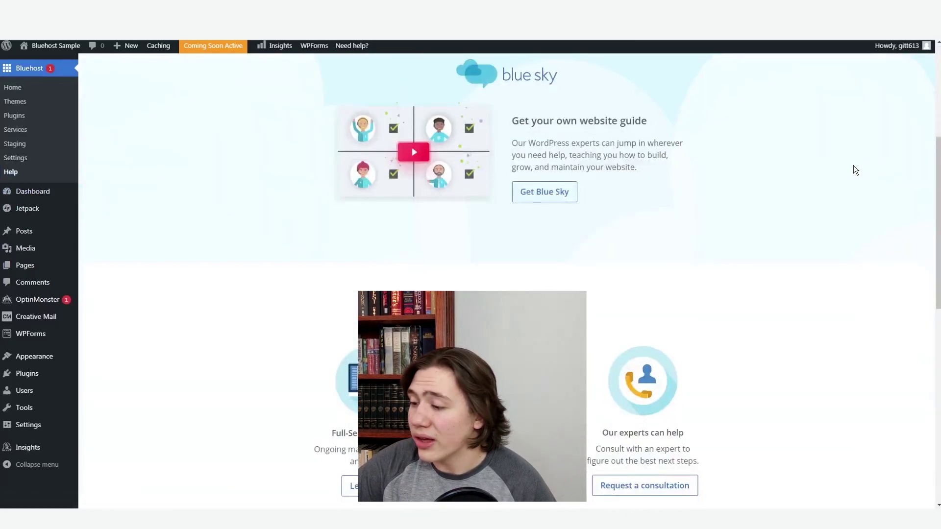
scroll(853, 166, up, 5)
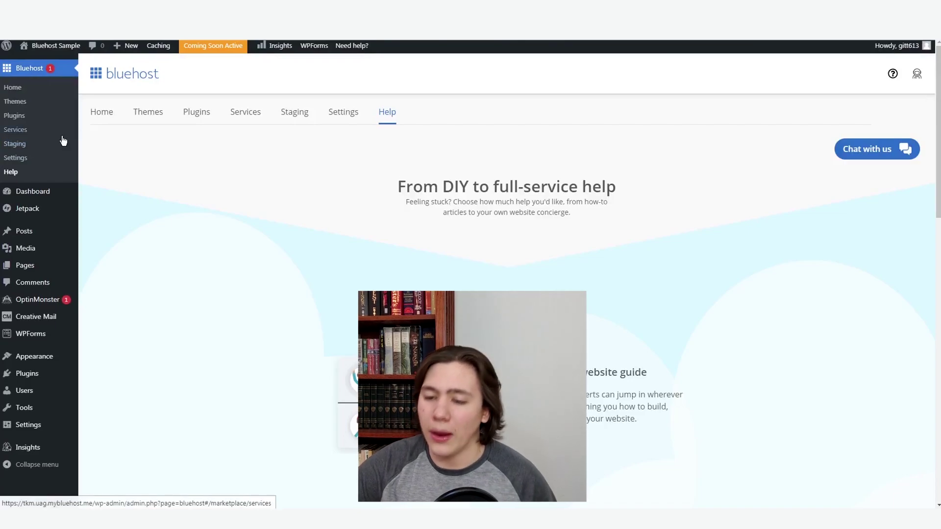
mouse_move(72, 353)
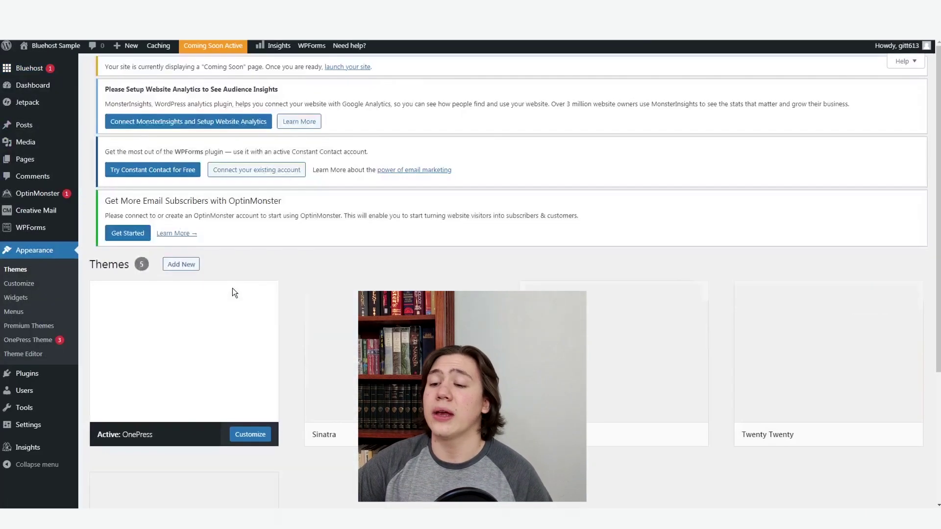
Step: Look over the installed themes, then browse the featured WordPress.org themes catalogue
scroll(233, 283, down, 1)
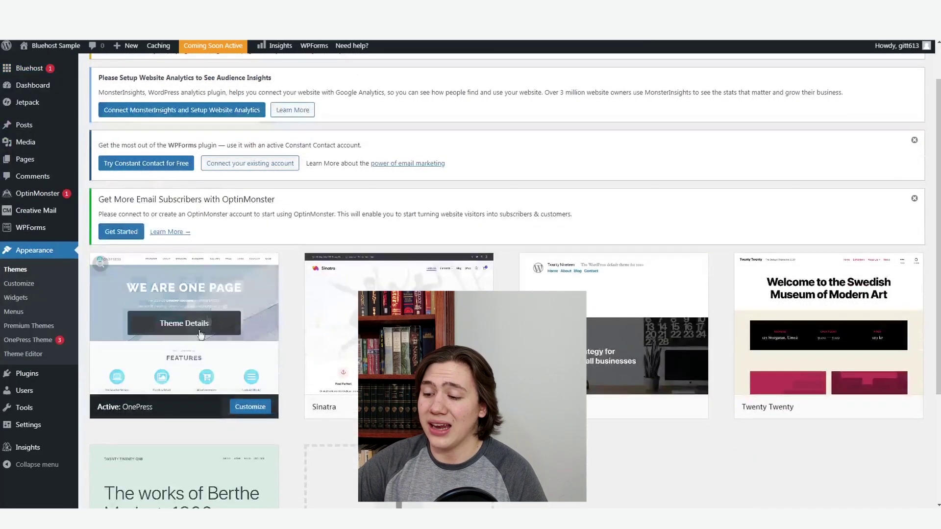
scroll(237, 375, down, 1)
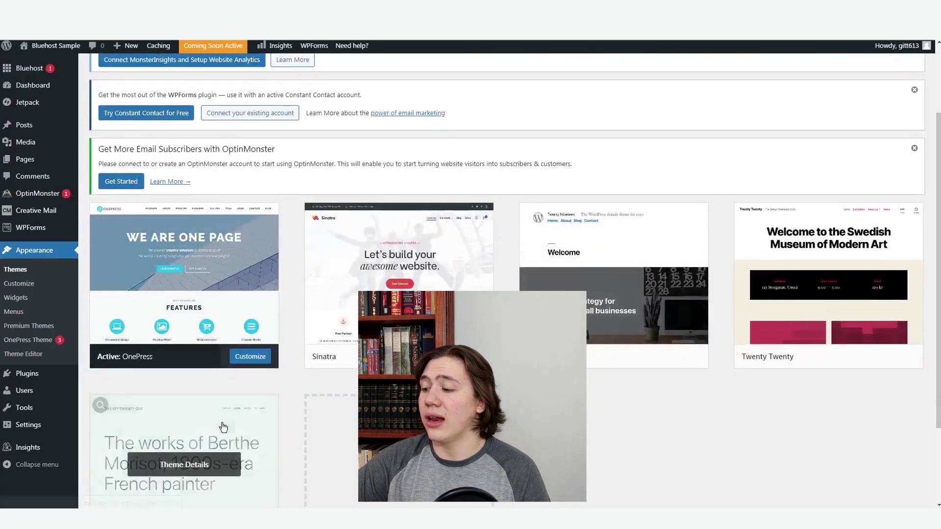
scroll(255, 372, up, 2)
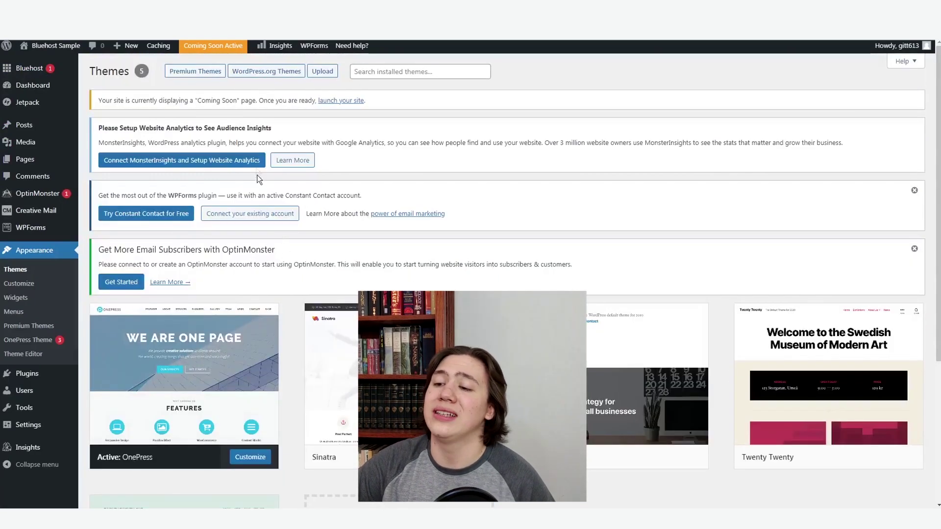
click(270, 73)
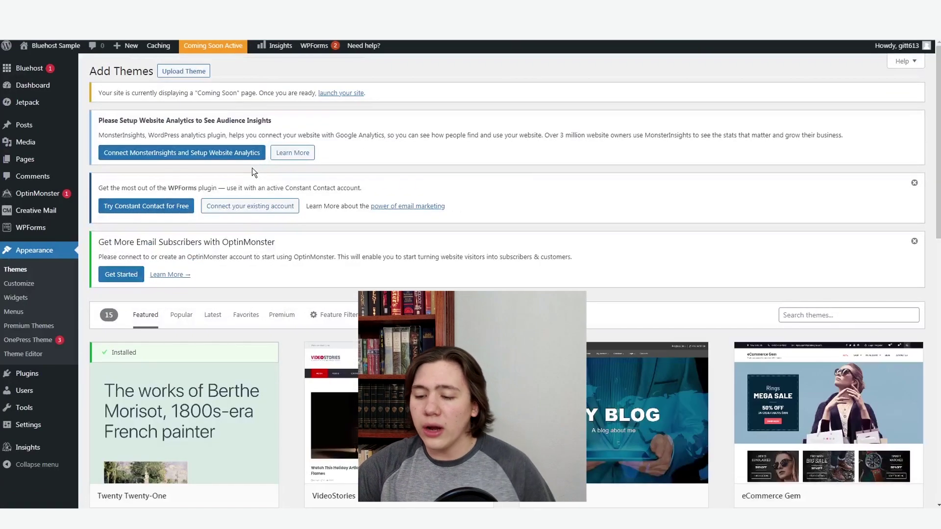
scroll(253, 169, down, 3)
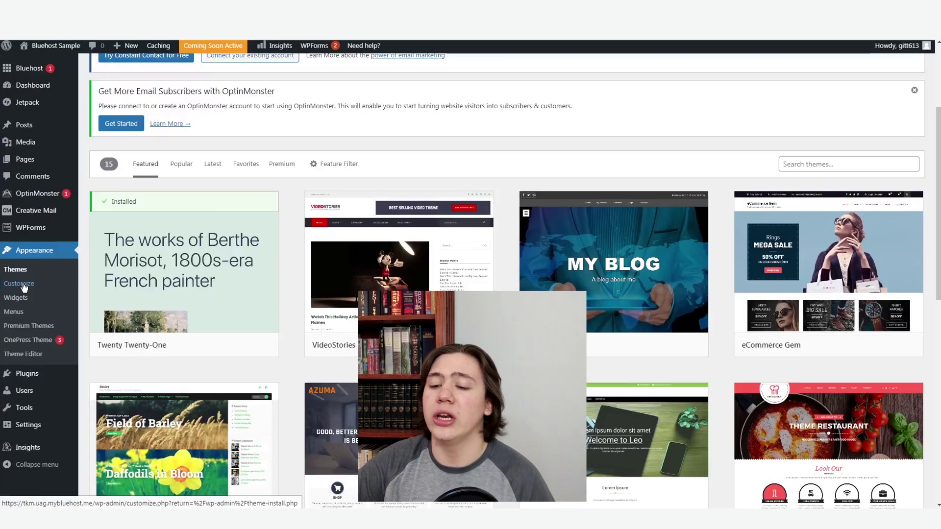
Step: Open OnePress Theme Options in the Customizer, showing the Global layout settings
mouse_move(158, 304)
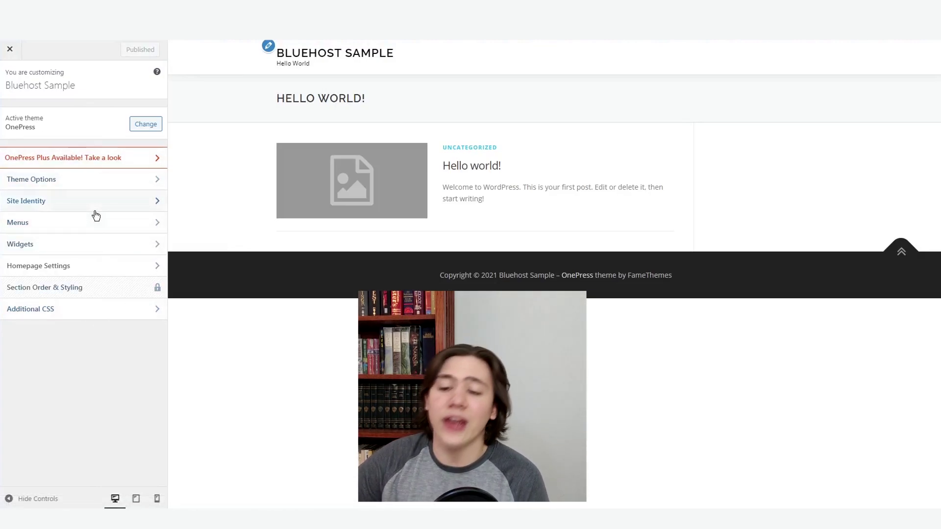
click(41, 183)
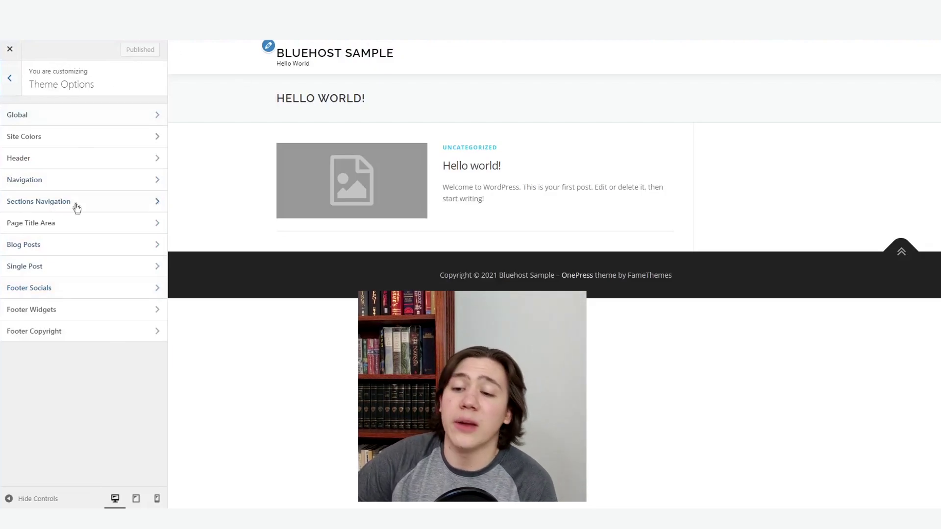
click(10, 78)
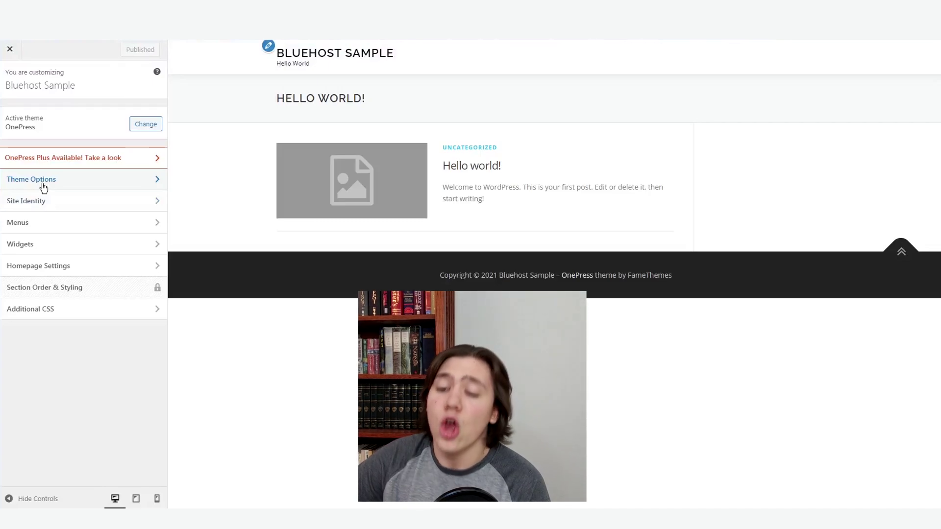
click(118, 182)
Step: Set the OnePress Global Site Layout to No sidebar
click(35, 116)
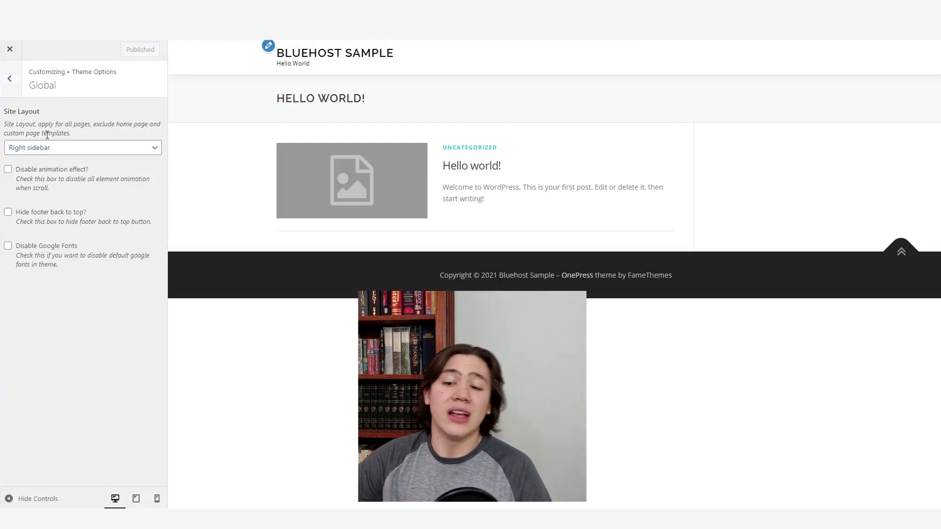
click(59, 147)
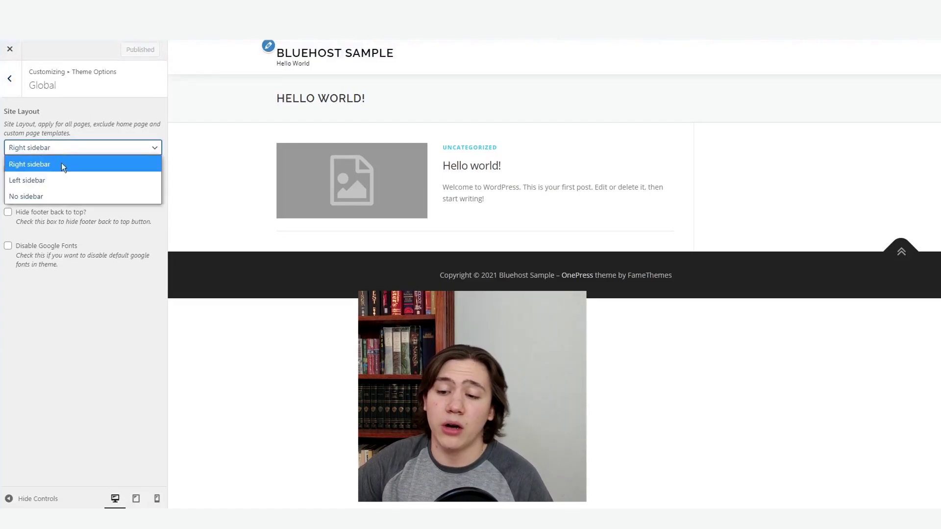
click(61, 196)
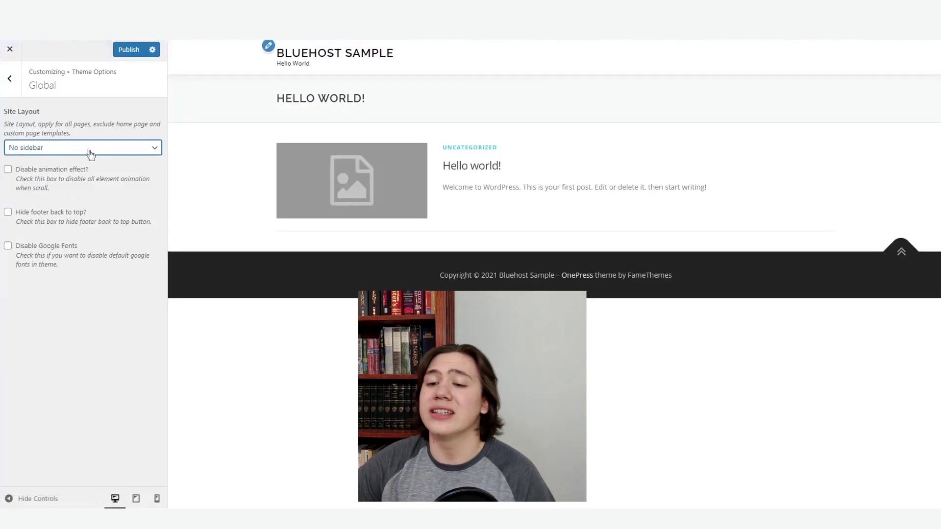
click(9, 78)
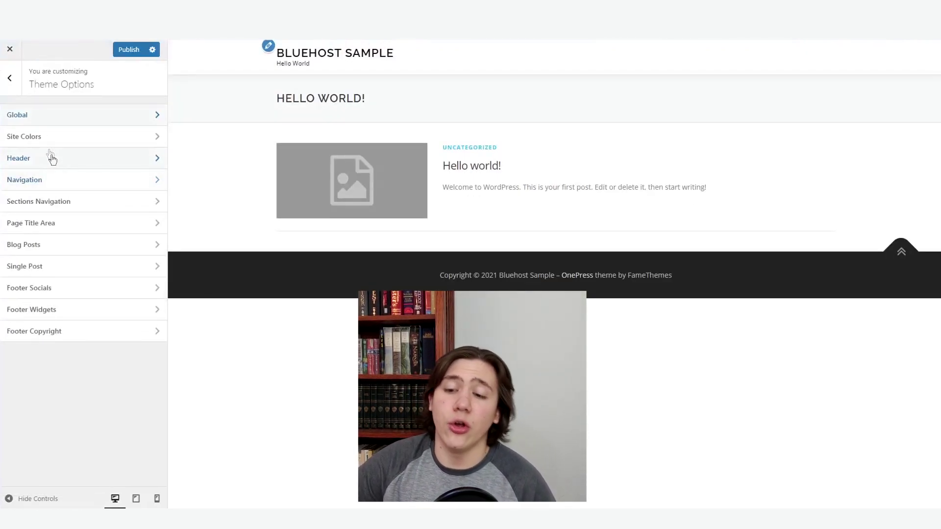
Step: Make the primary site colour magenta, lighten the secondary colour, and publish
click(44, 142)
click(43, 128)
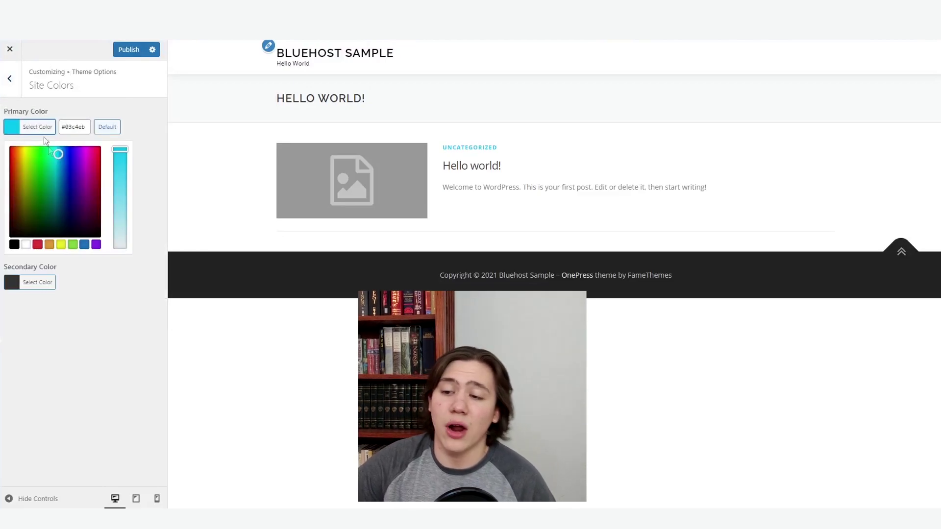
drag(57, 172, 58, 211)
drag(64, 156, 91, 160)
click(149, 120)
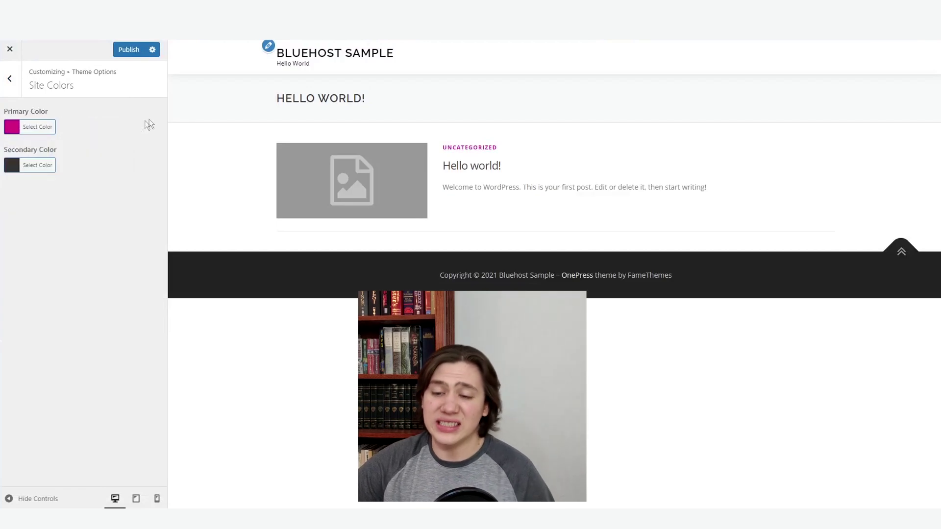
click(43, 164)
drag(68, 265, 85, 247)
click(120, 145)
click(121, 49)
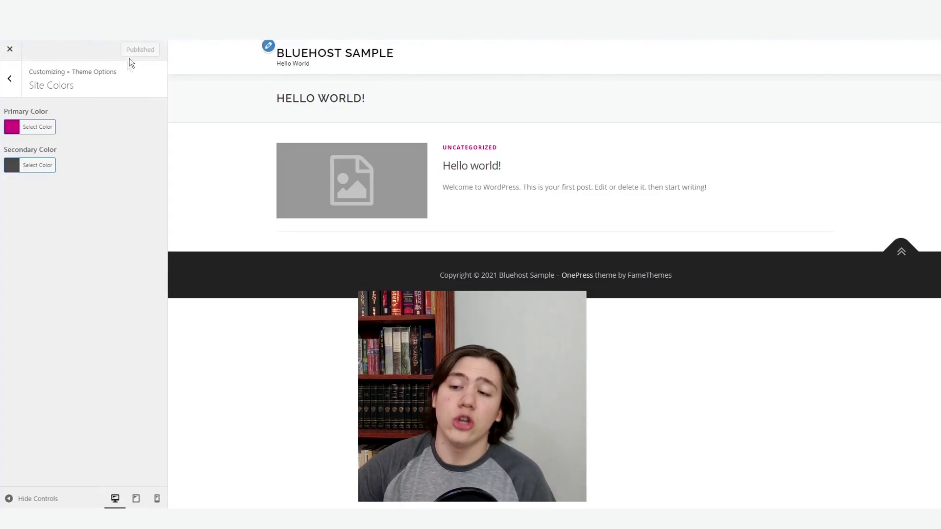
click(10, 78)
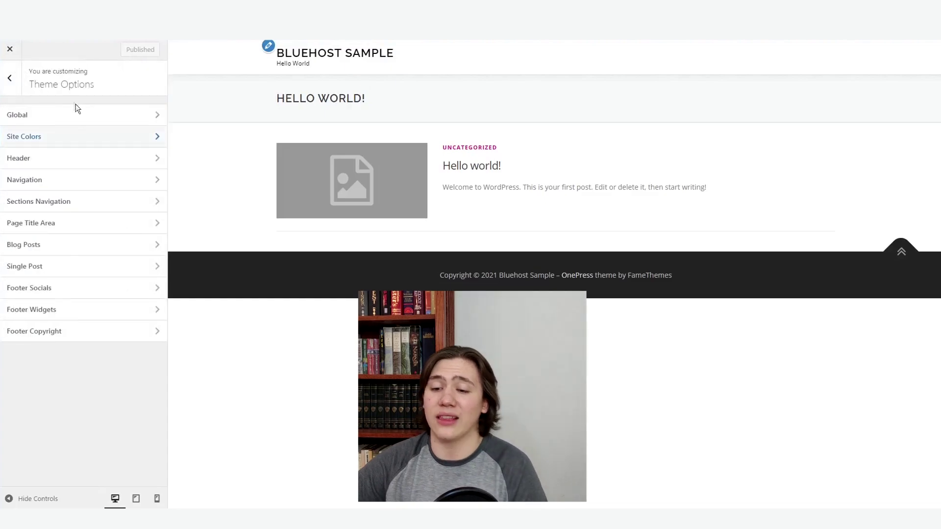
Step: Try full-width header, set it back to contained width, and publish the customizations
click(67, 159)
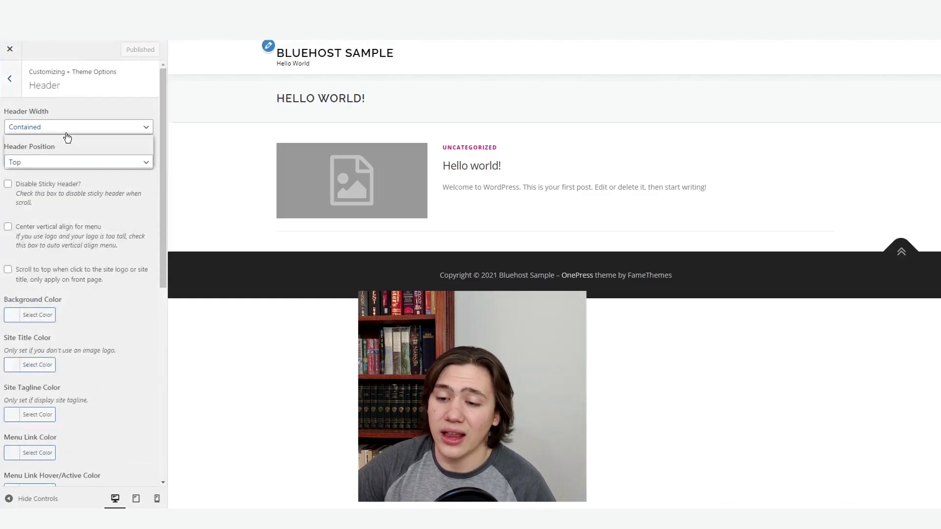
click(67, 132)
click(49, 144)
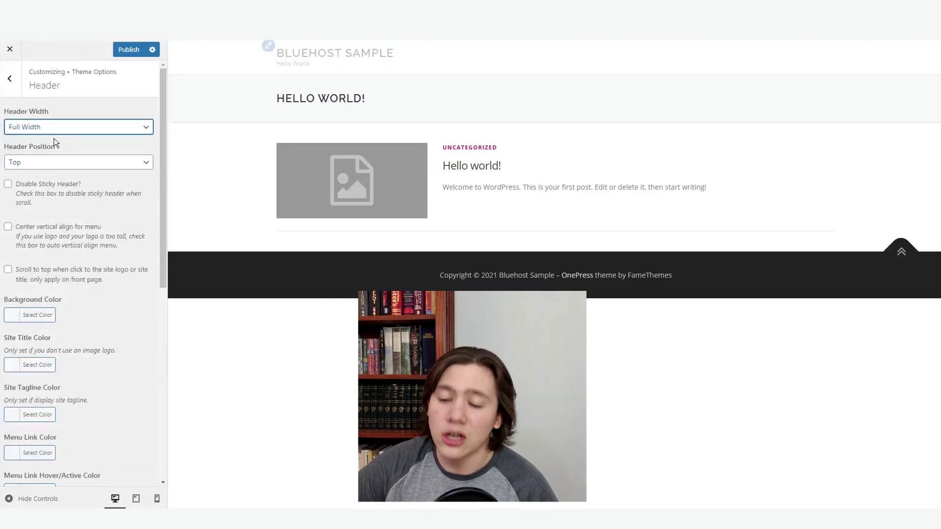
click(68, 131)
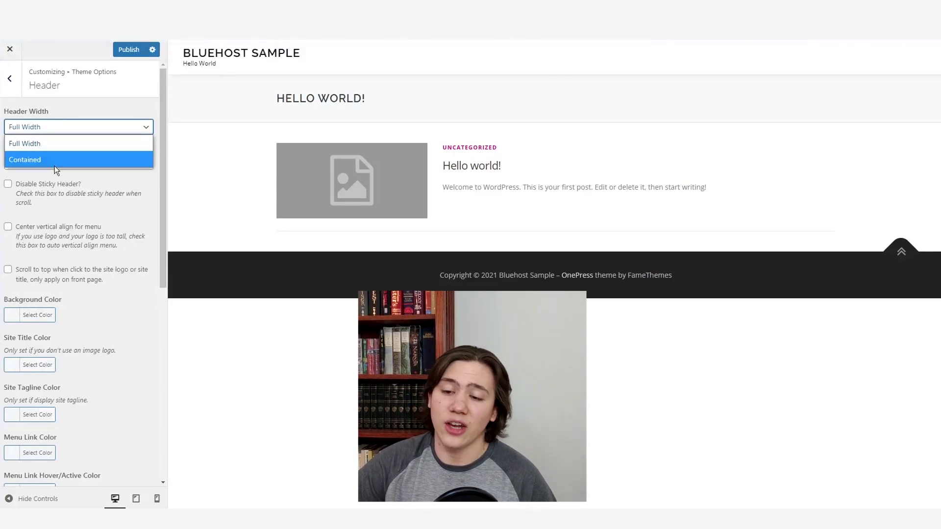
click(54, 161)
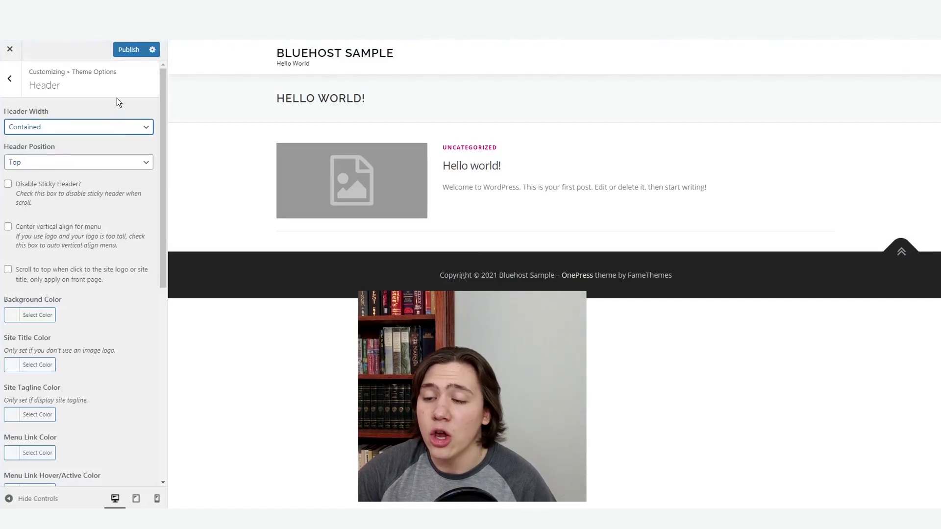
click(150, 51)
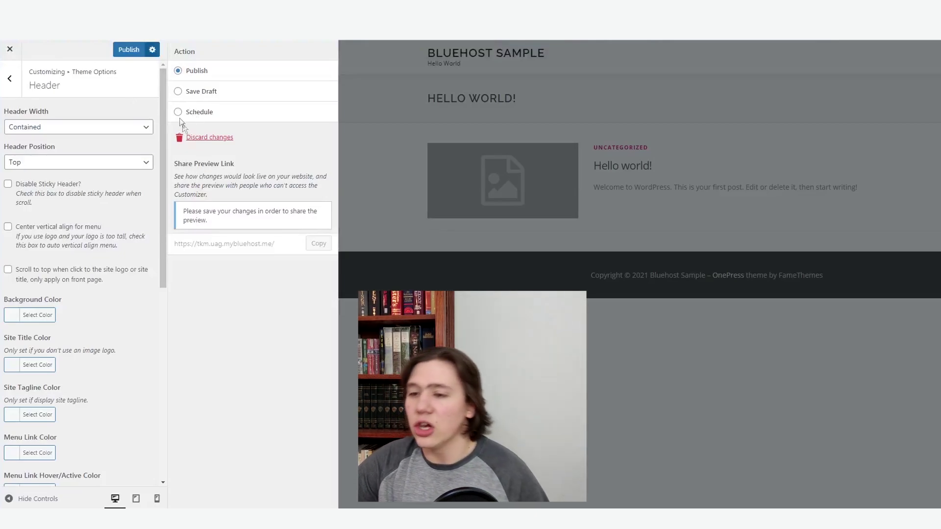
key(Escape)
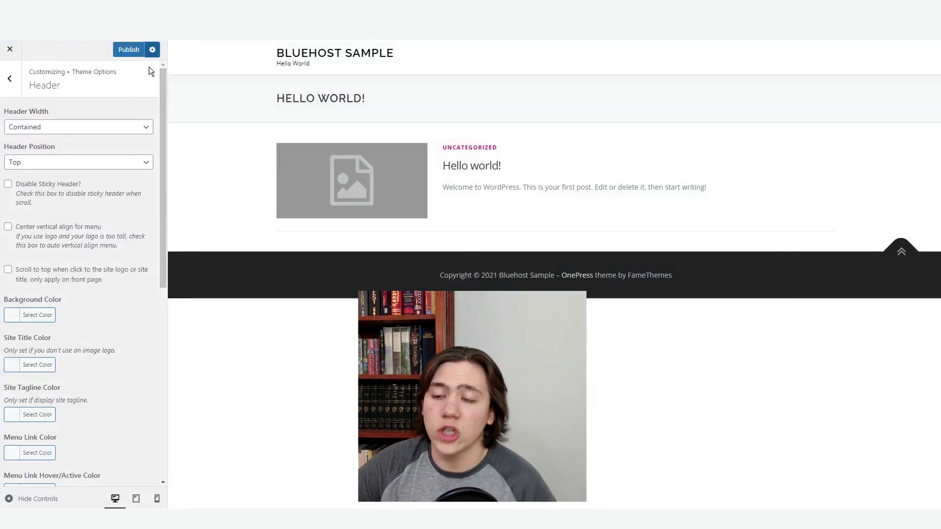
click(128, 51)
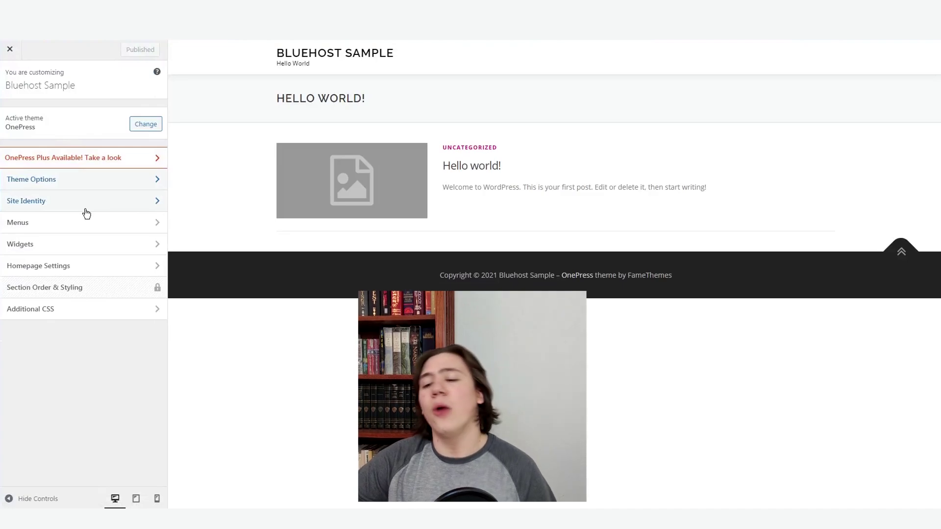
Step: Review the Site Identity and Homepage Settings panels, returning to the main customizer list after each
click(86, 213)
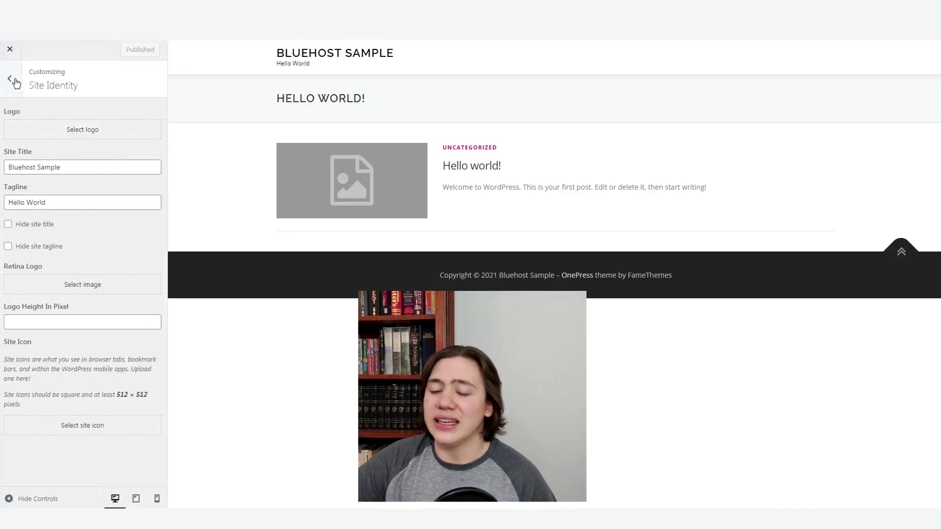
click(10, 80)
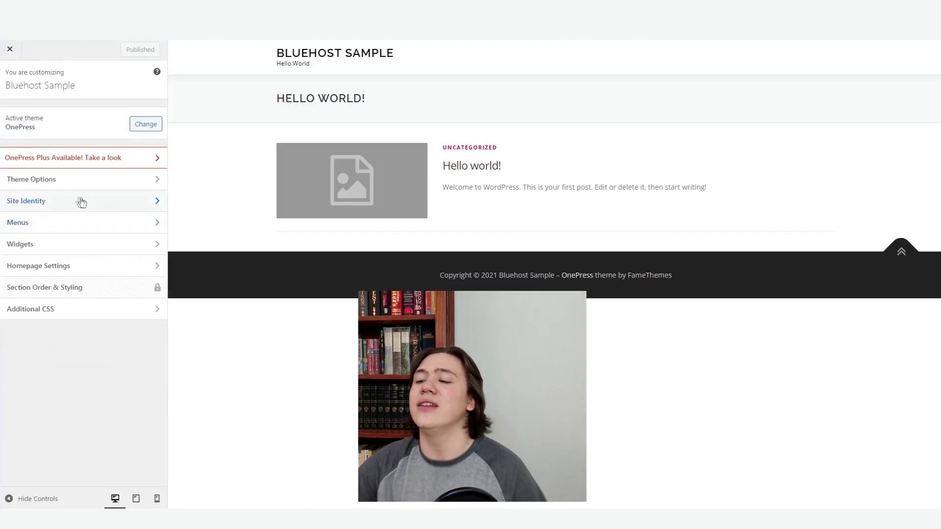
click(55, 264)
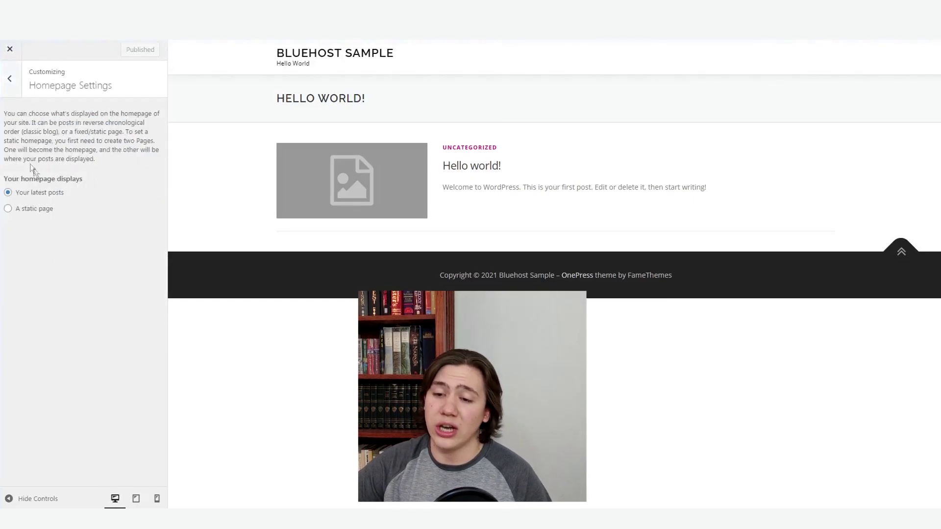
click(6, 85)
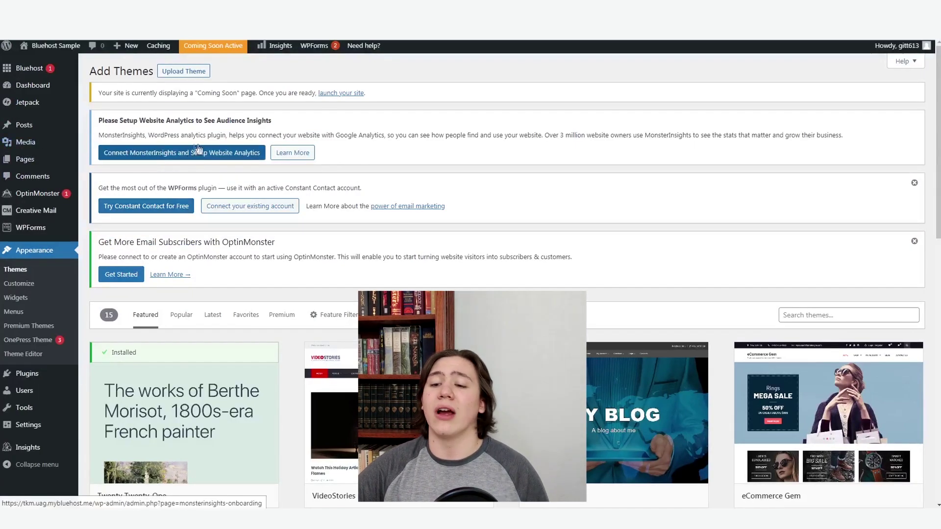
Step: From Pages > All Pages, create a new blank page
mouse_move(26, 160)
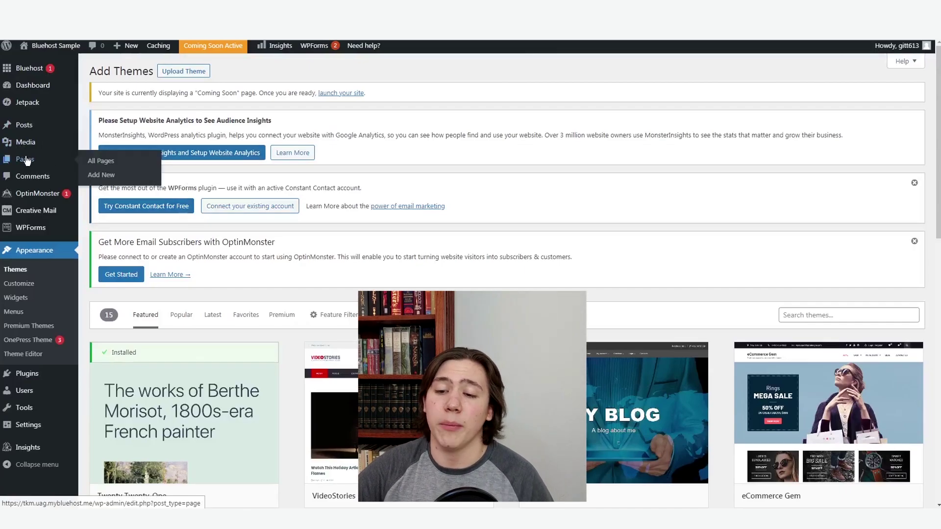
click(27, 160)
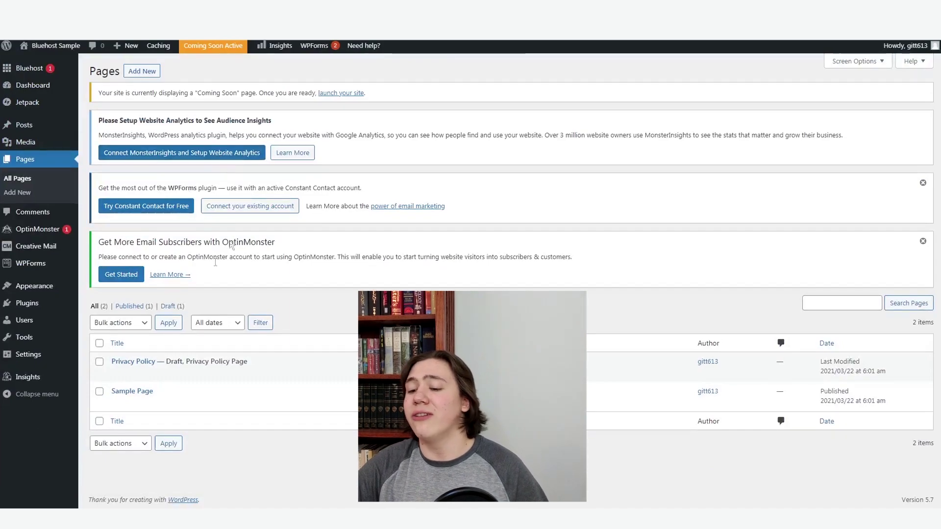
mouse_move(171, 410)
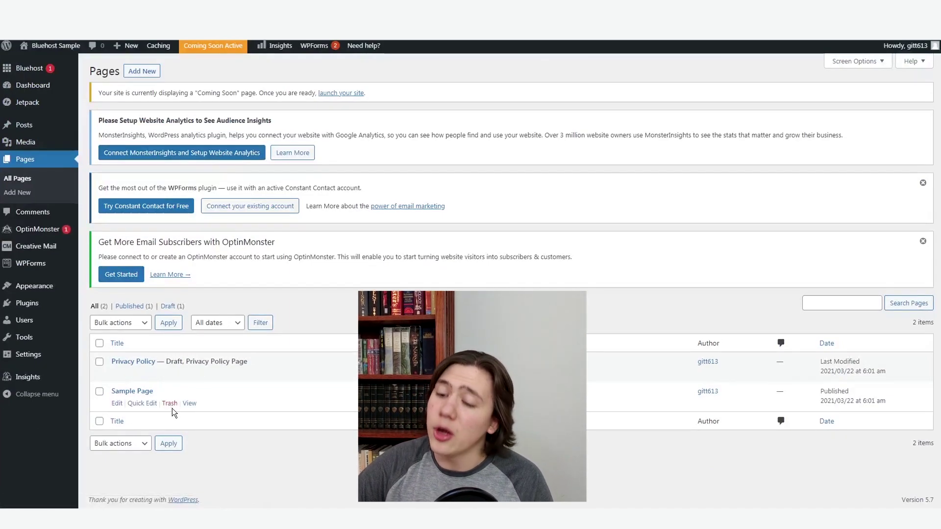
click(147, 74)
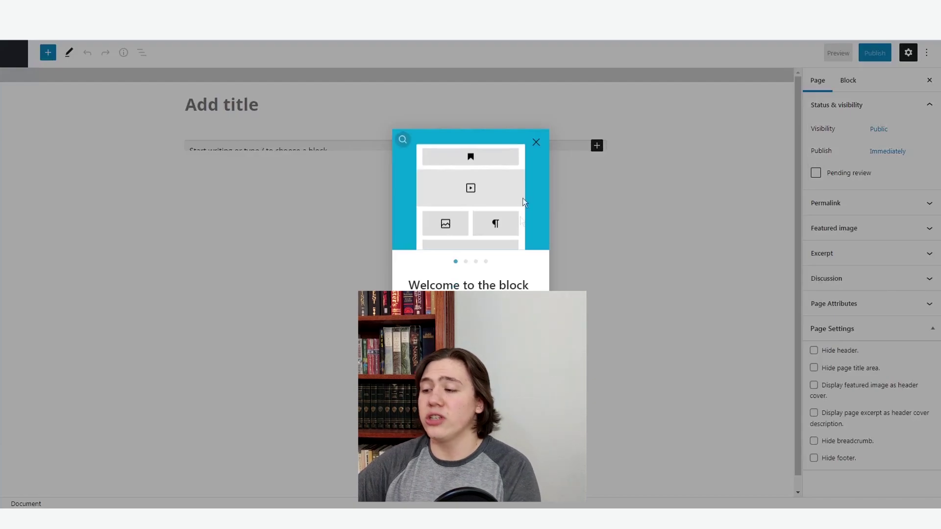
Step: Dismiss the welcome guide and title the new page 'About'
click(536, 143)
click(300, 146)
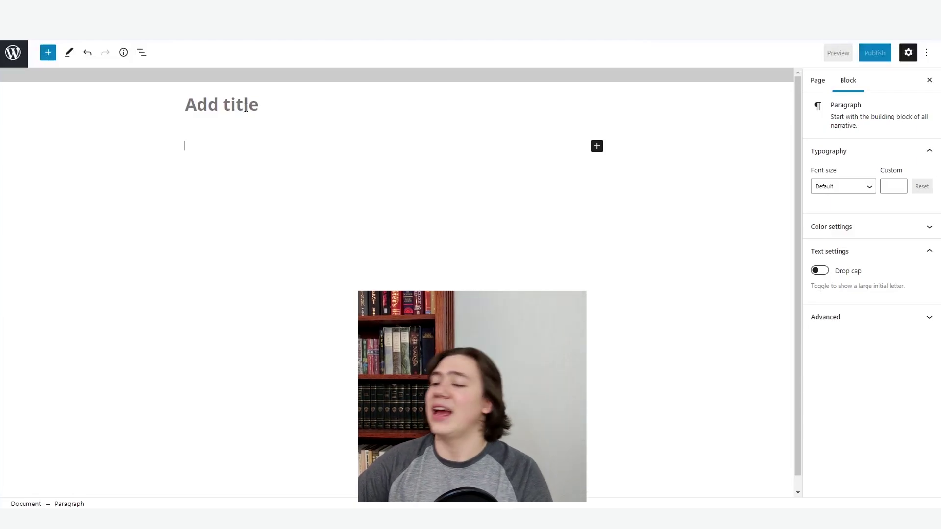
click(221, 104)
text(About)
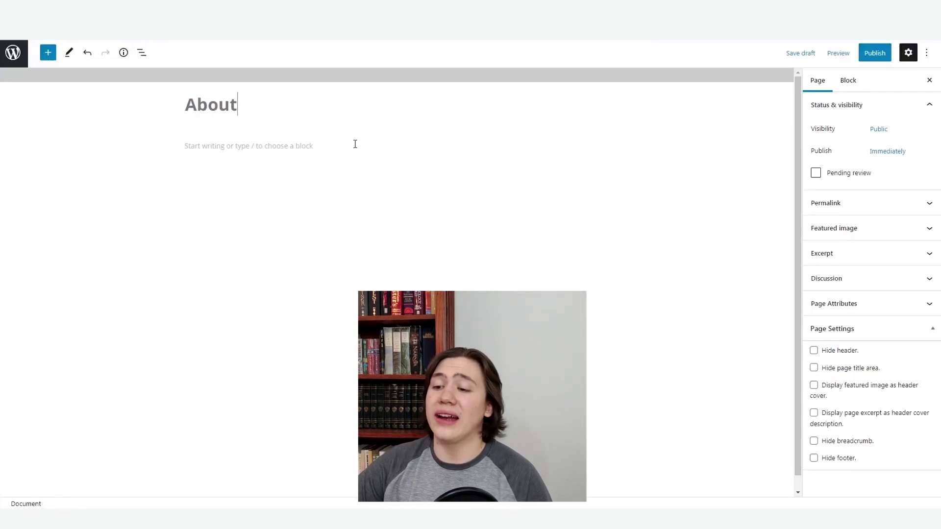
click(285, 149)
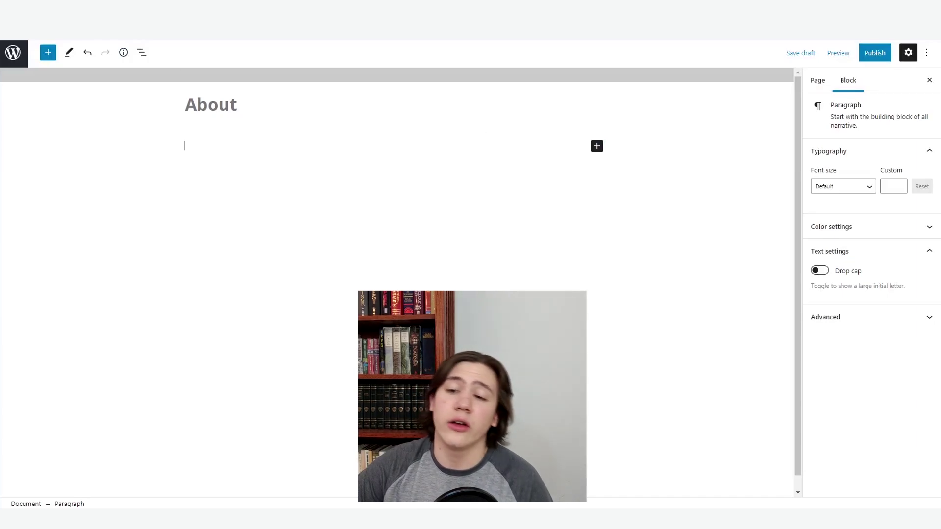
Step: Browse the full block library of text, media and design blocks
click(48, 52)
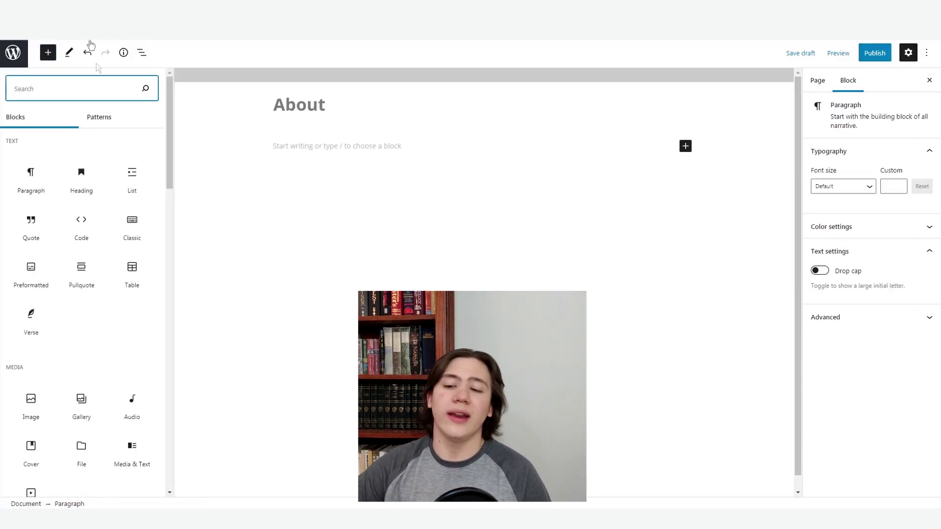
mouse_move(85, 164)
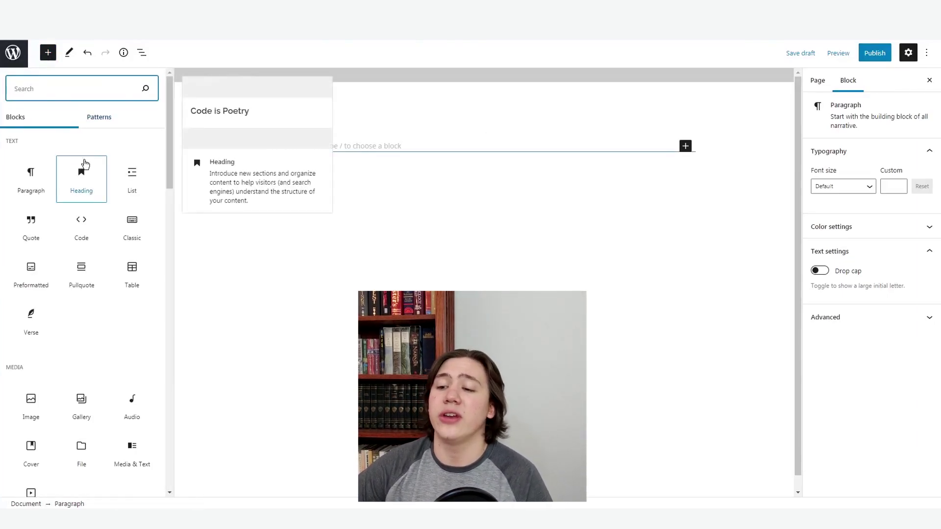
mouse_move(119, 230)
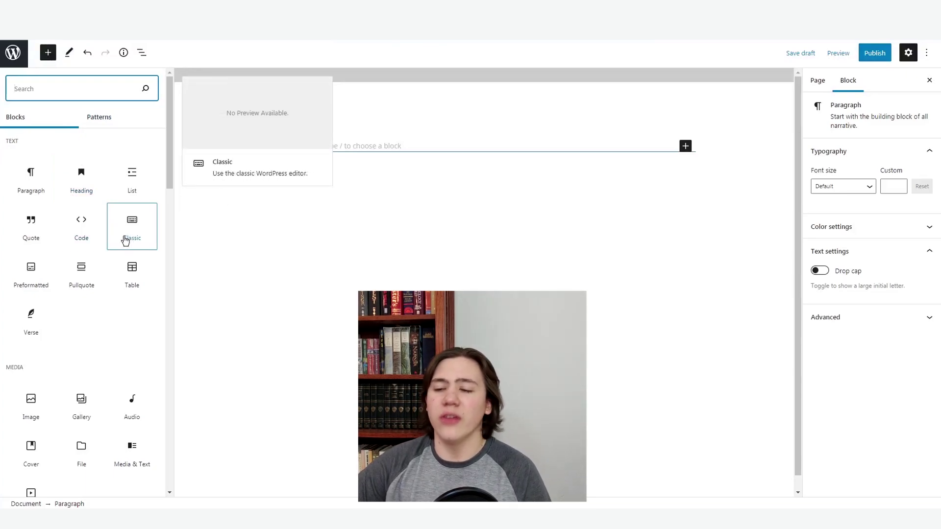
scroll(125, 240, down, 1)
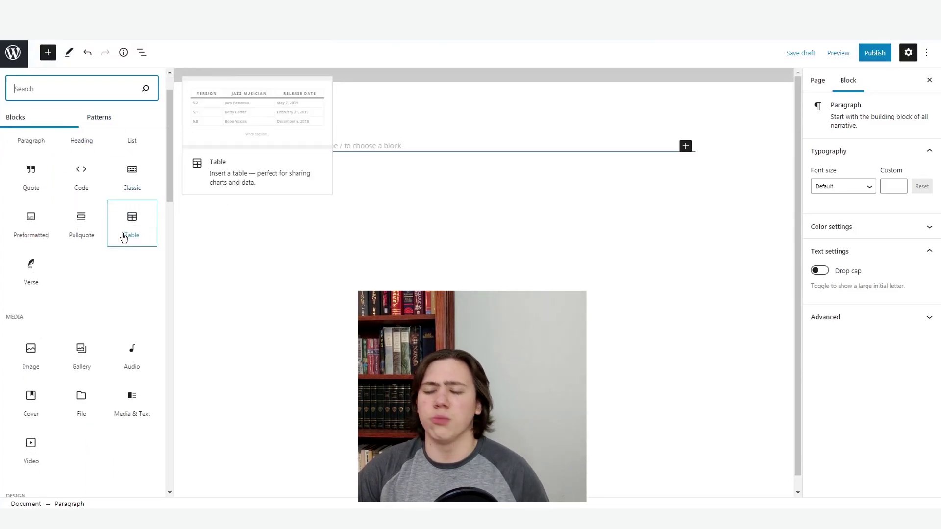
scroll(84, 228, down, 1)
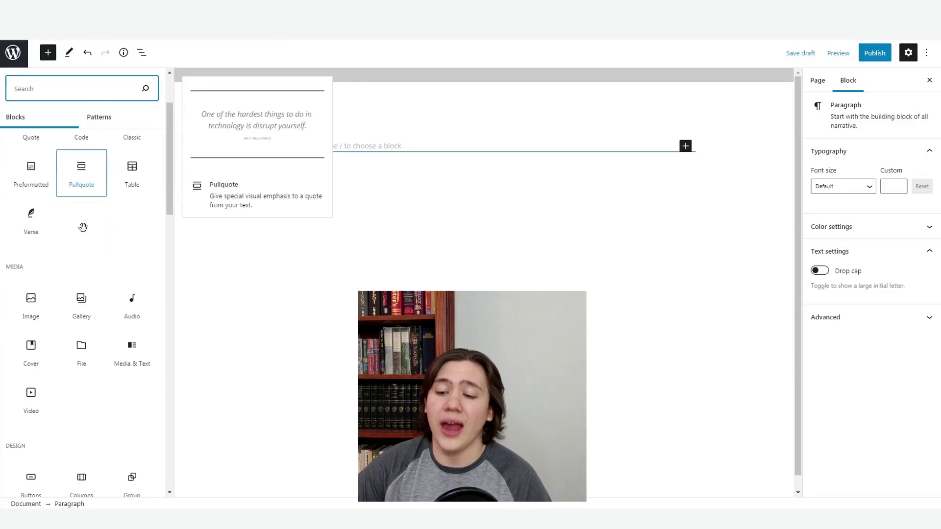
Step: Upload 1.jpg as an Image block under the title, then add an empty Paragraph block below it
click(31, 294)
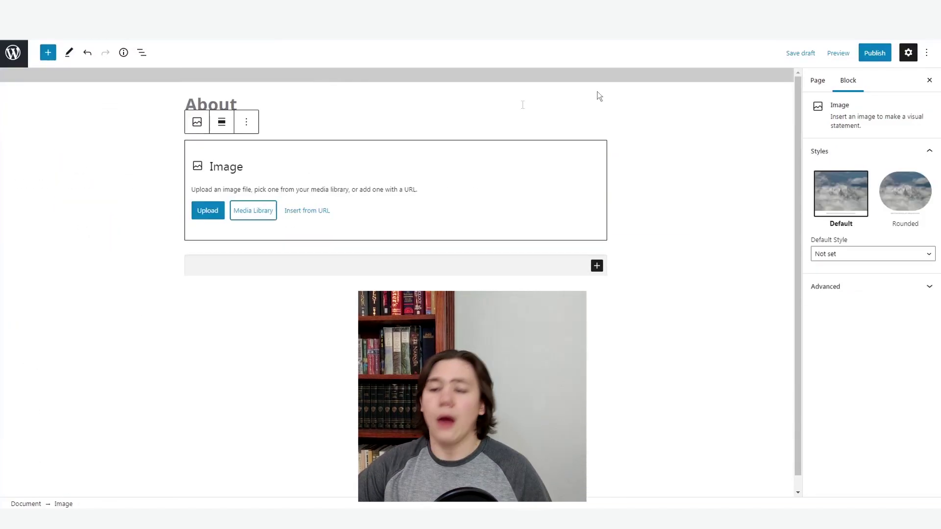
click(220, 212)
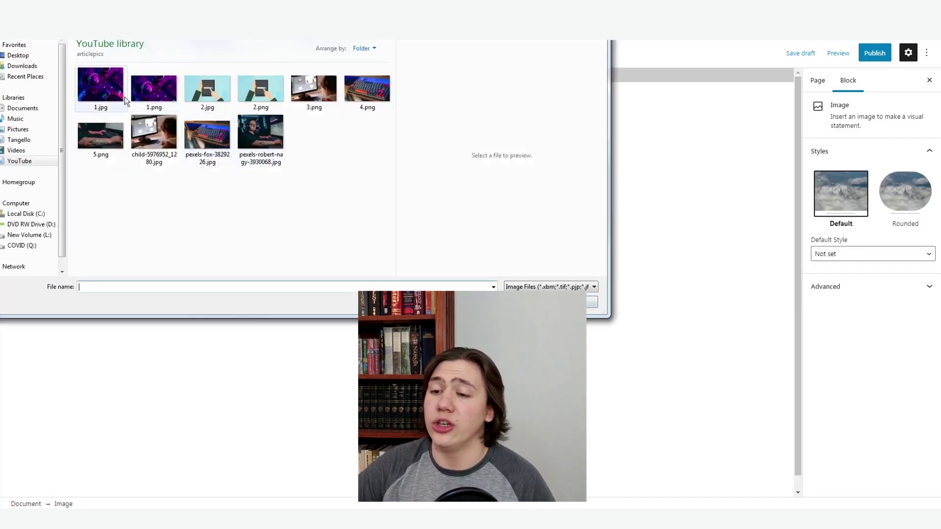
double_click(122, 96)
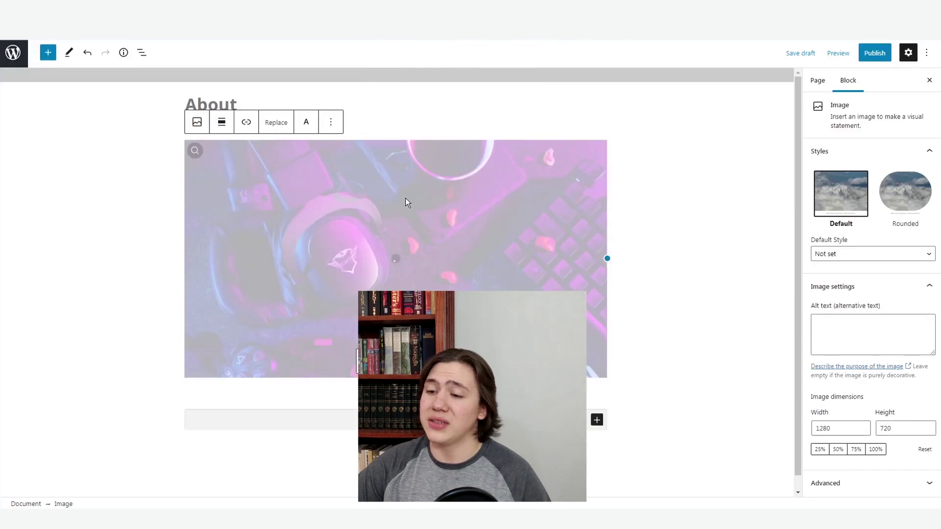
click(135, 182)
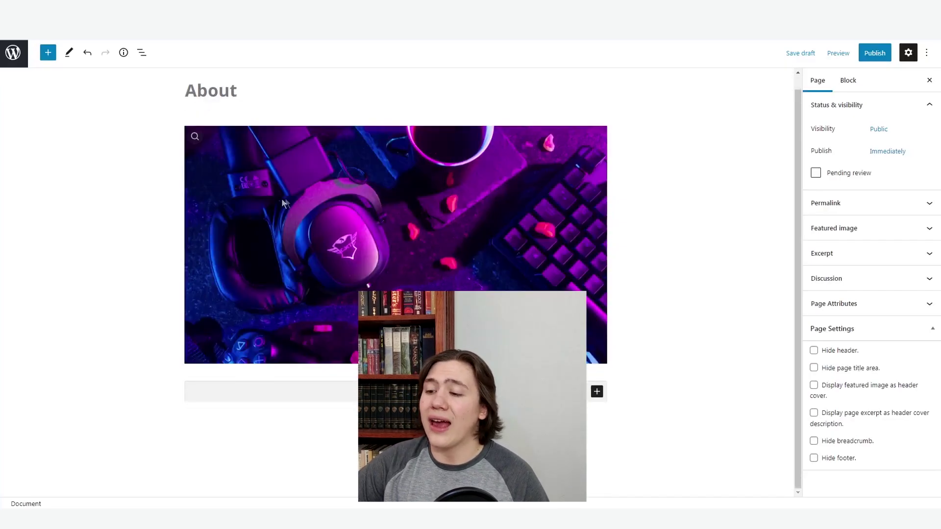
click(596, 392)
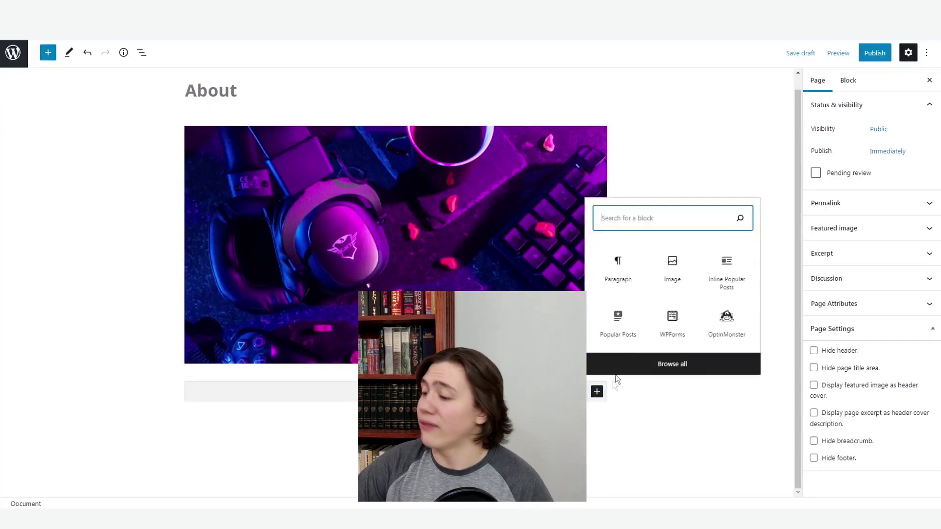
click(618, 282)
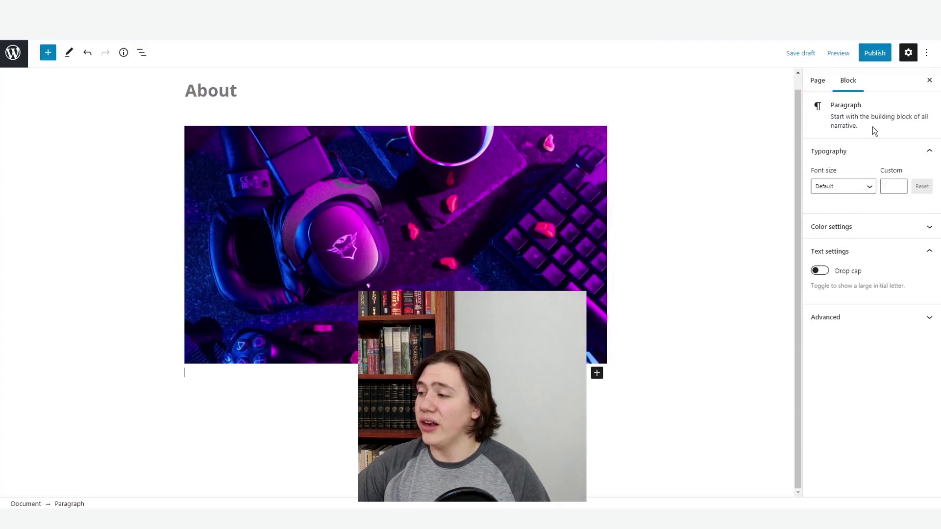
Step: Publish the About page, confirming in the pre-publish panel
click(871, 58)
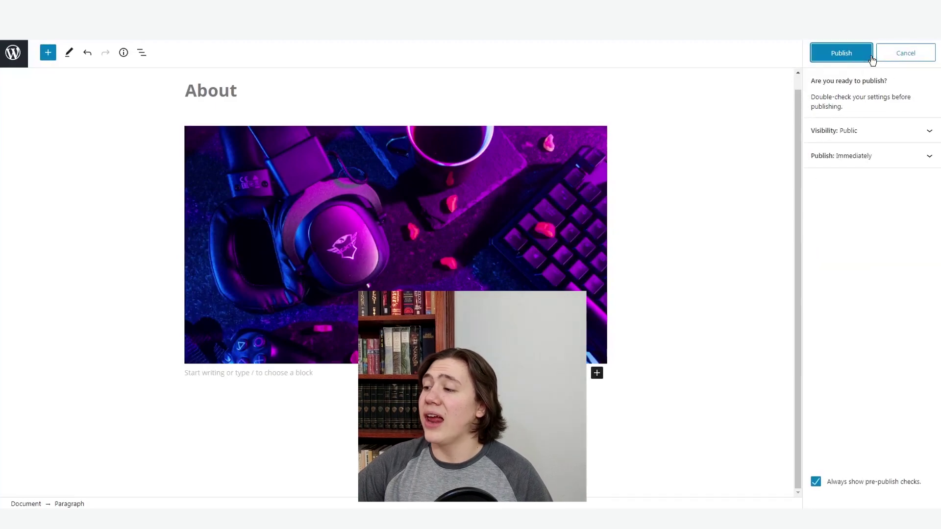
click(835, 54)
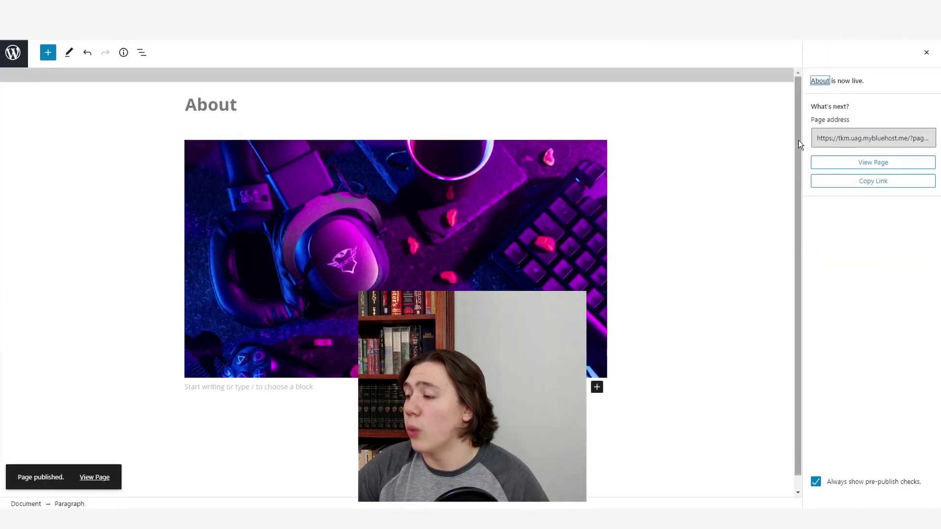
Step: View the live About page with its purple desk photo, then return to the admin Dashboard
click(845, 165)
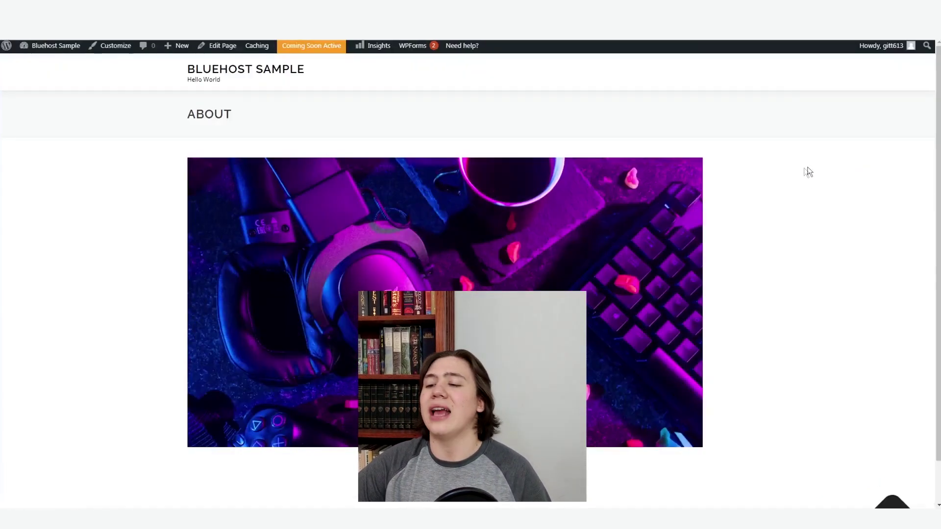
scroll(363, 164, down, 2)
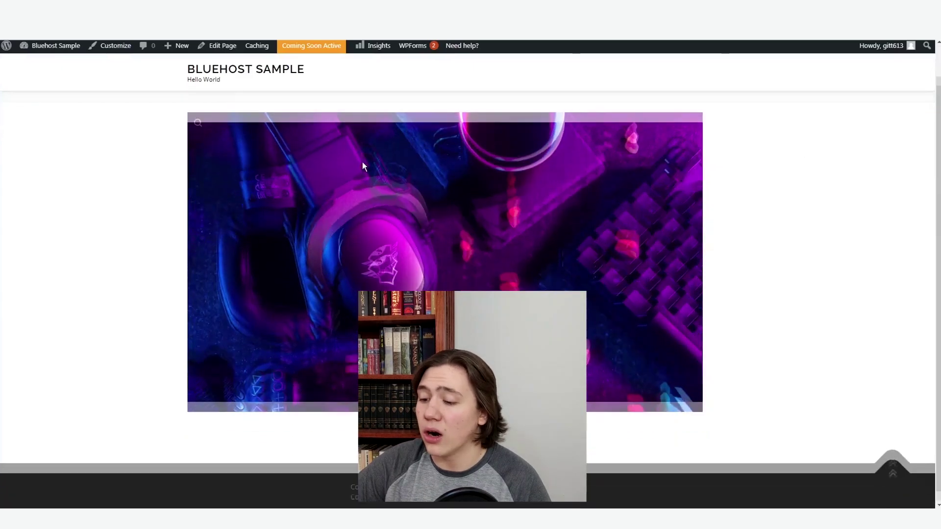
scroll(364, 165, up, 2)
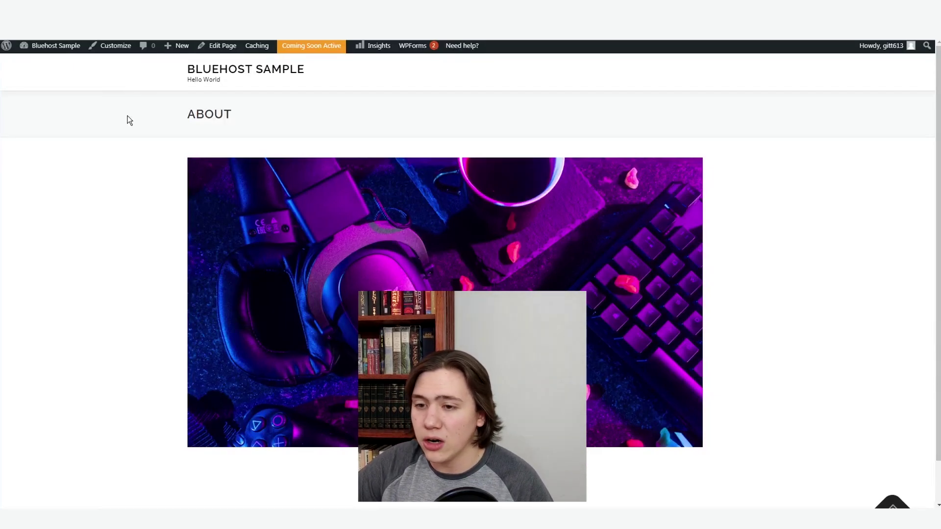
mouse_move(59, 52)
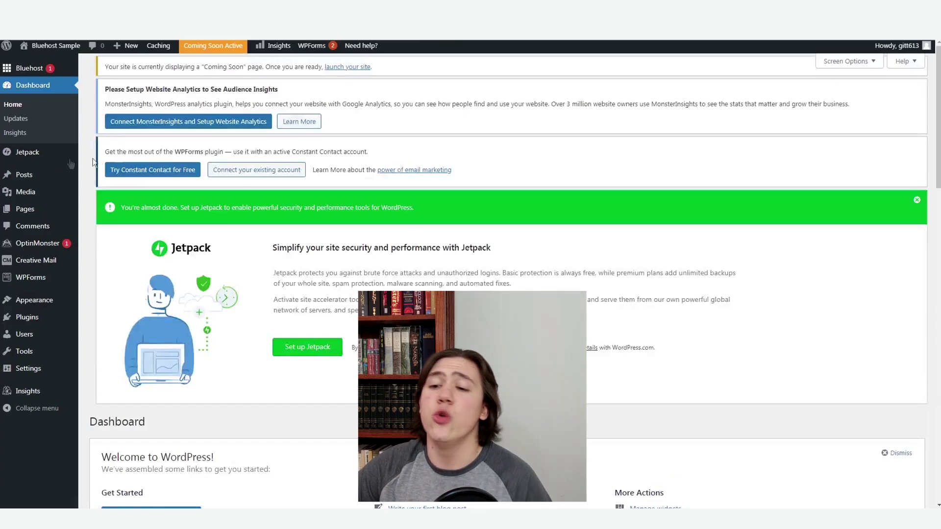
Step: Go to Appearance > Menus from the admin sidebar
scroll(52, 161, down, 2)
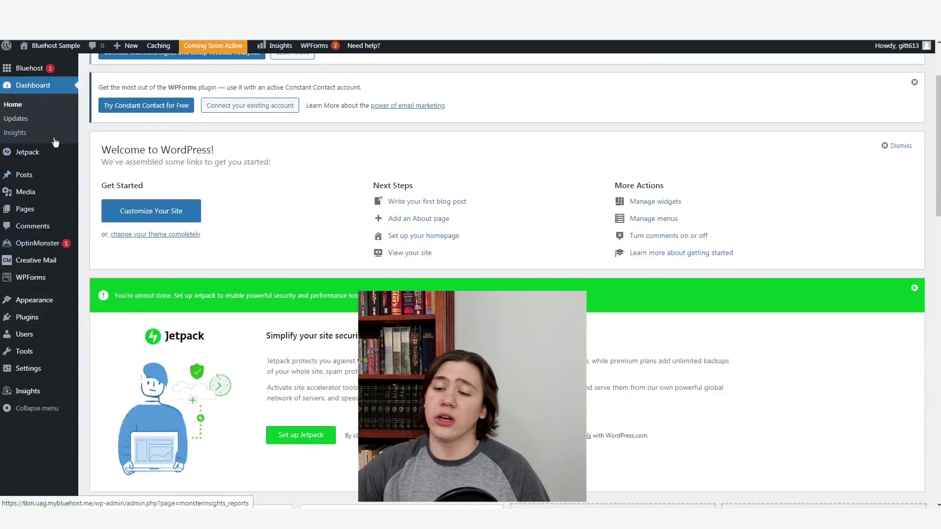
scroll(51, 137, up, 2)
mouse_move(38, 305)
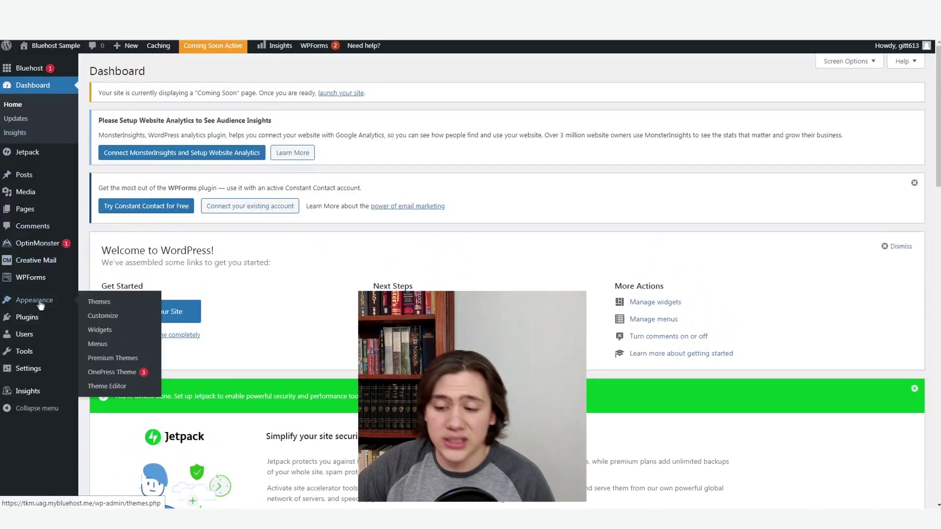
click(106, 344)
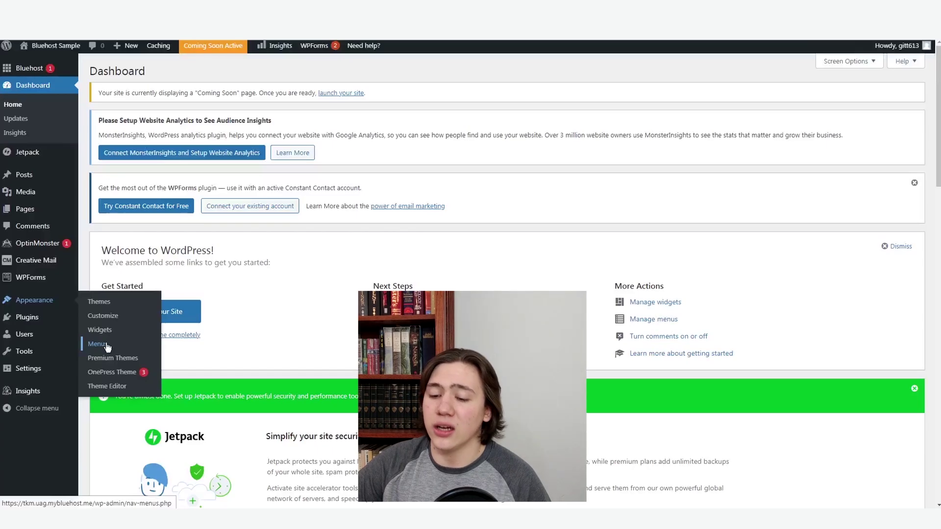
scroll(189, 270, down, 1)
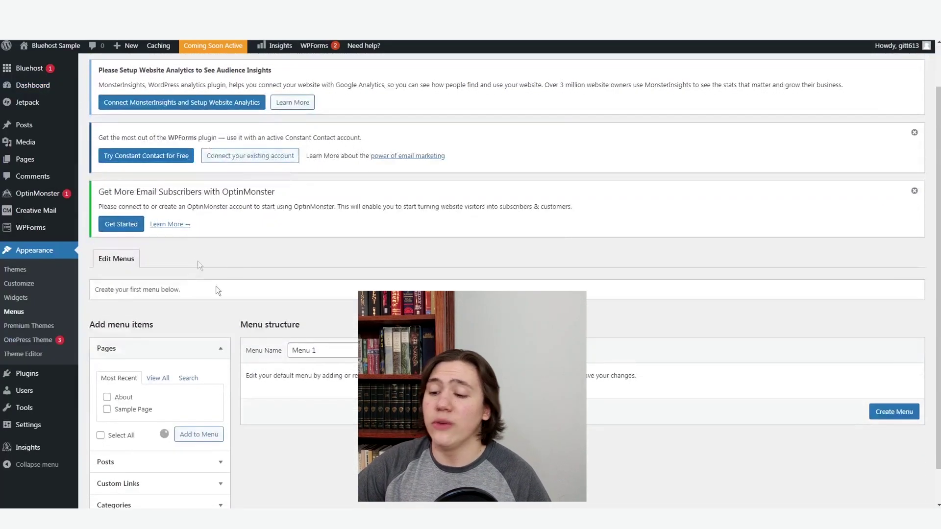
Step: Remove Sample Page so Menu 1 holds only Home and About, then create and save it
scroll(203, 265, down, 1)
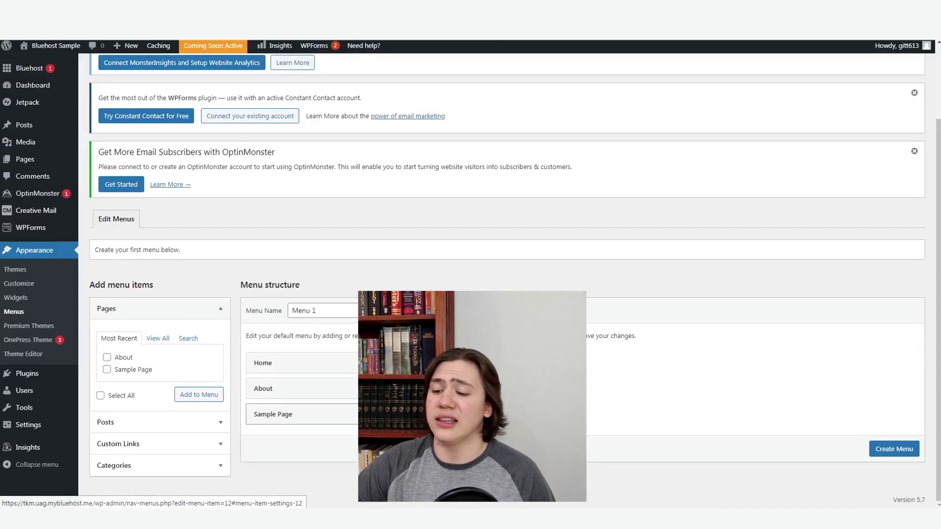
click(445, 414)
scroll(445, 372, down, 2)
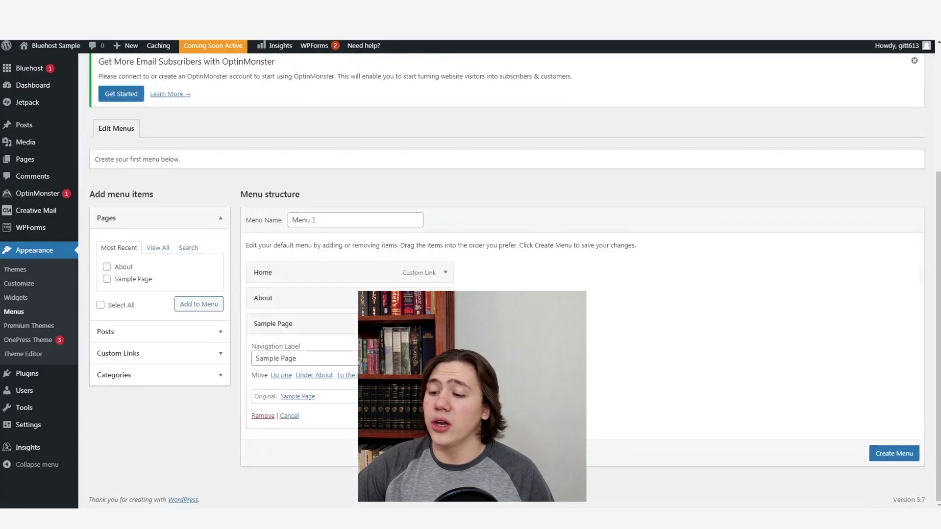
click(263, 416)
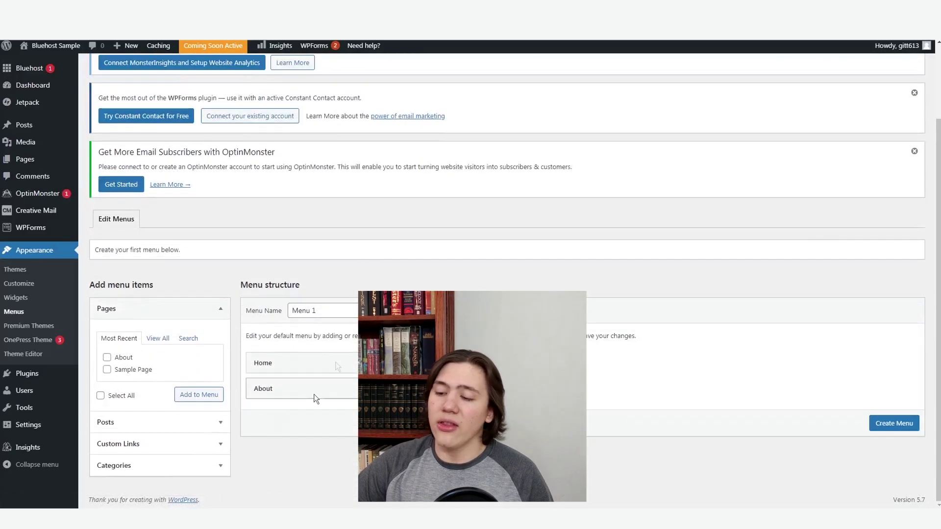
click(892, 427)
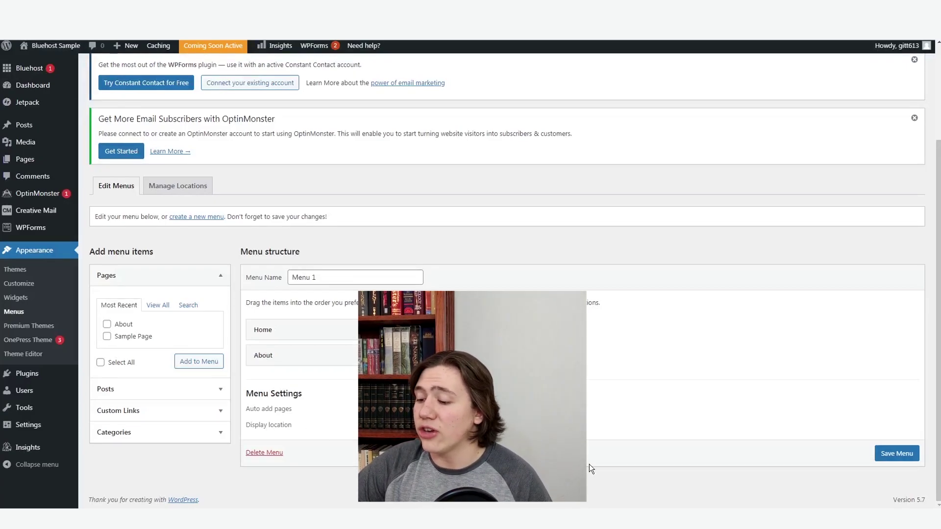
click(907, 454)
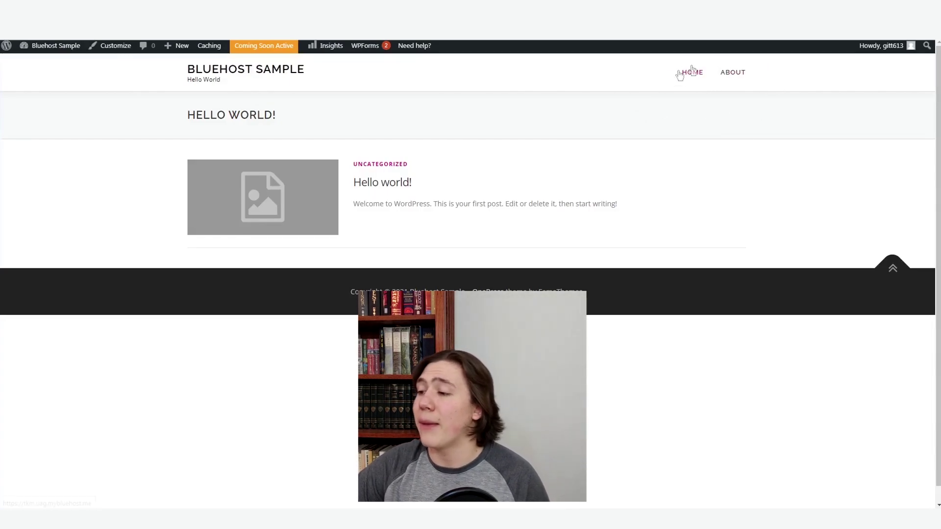
Step: Follow the header's ABOUT link to confirm it opens the About page
click(740, 74)
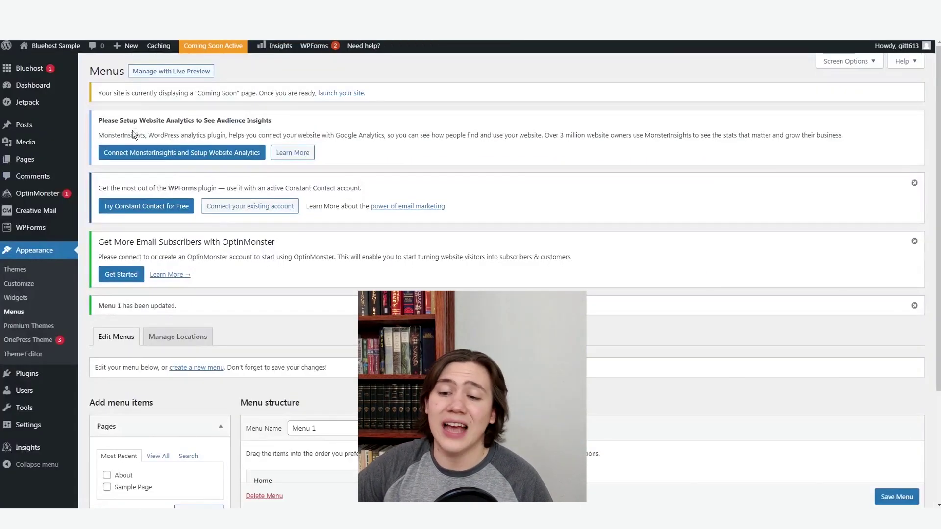
Step: Start a new blank blog post via Posts > Add New
mouse_move(50, 124)
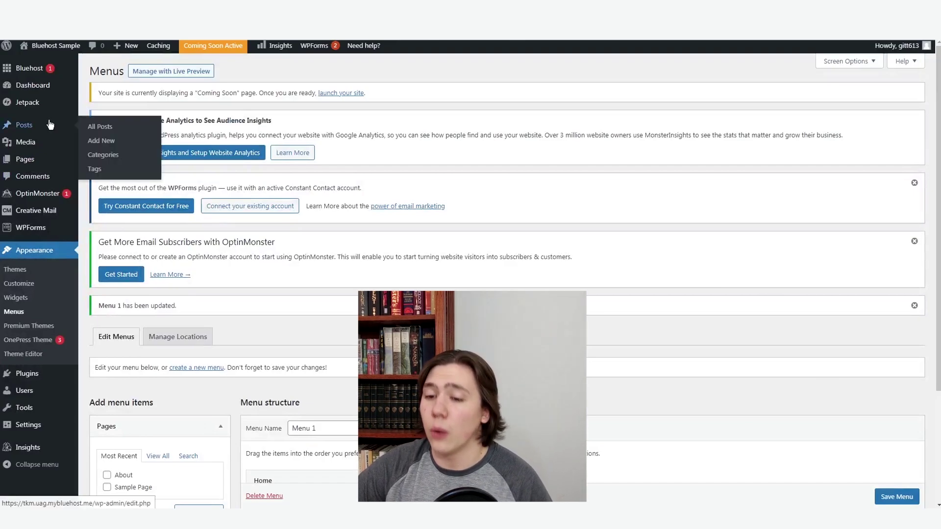
mouse_move(27, 165)
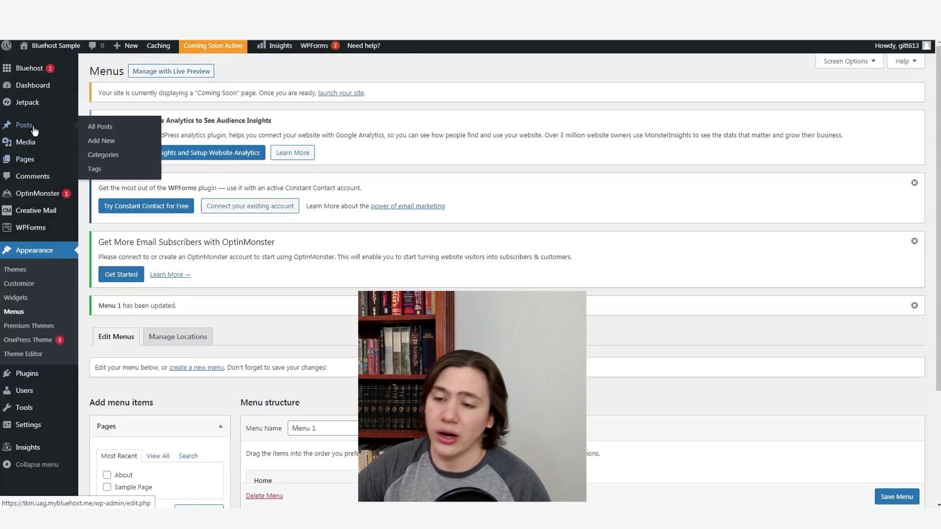
click(129, 145)
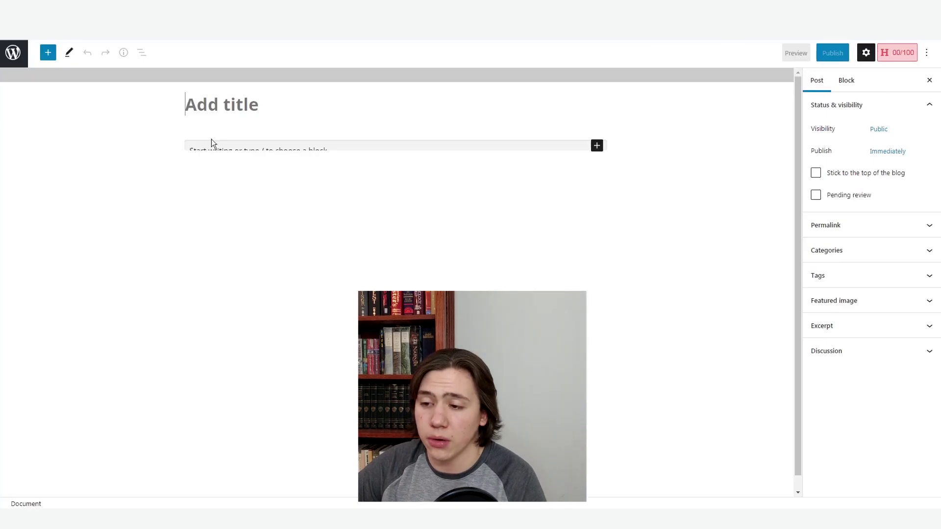
Step: Fill in the placeholder post title 'ZFHGsgfdsgd' and a short placeholder paragraph
click(220, 109)
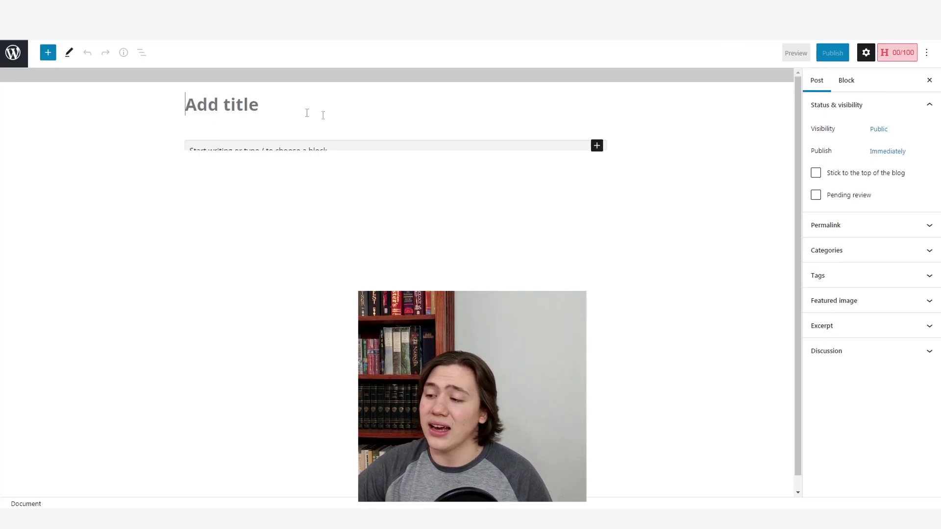
click(607, 156)
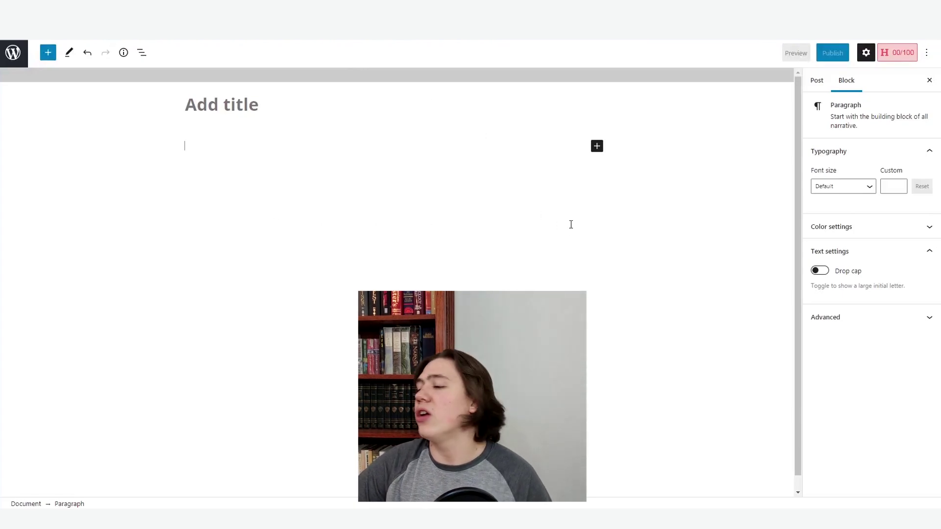
click(667, 244)
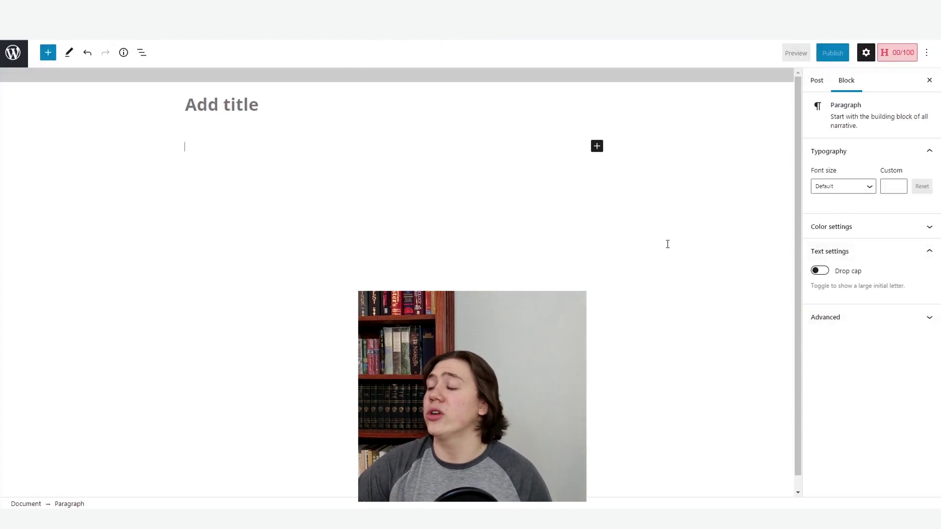
Step: Show the post settings and expand the Featured image, Tags, Categories and Permalink panels
click(812, 81)
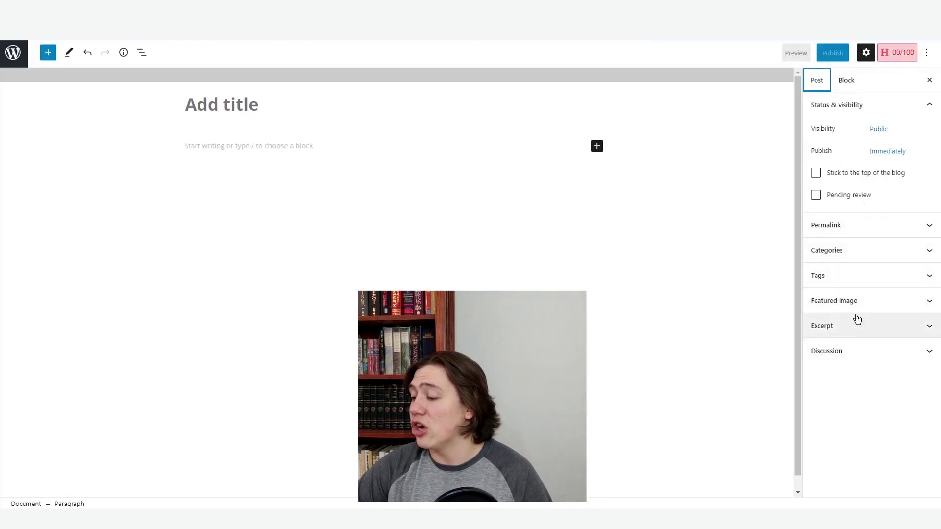
click(847, 303)
click(846, 277)
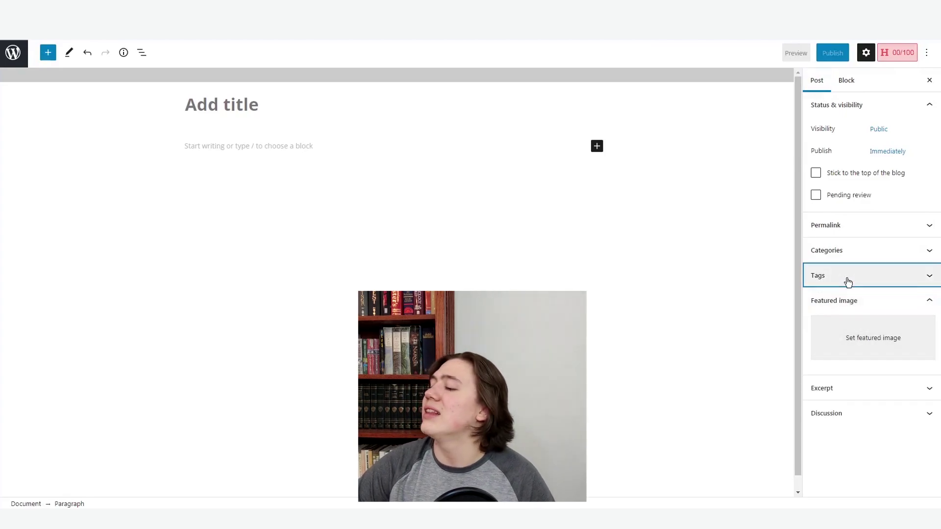
click(843, 255)
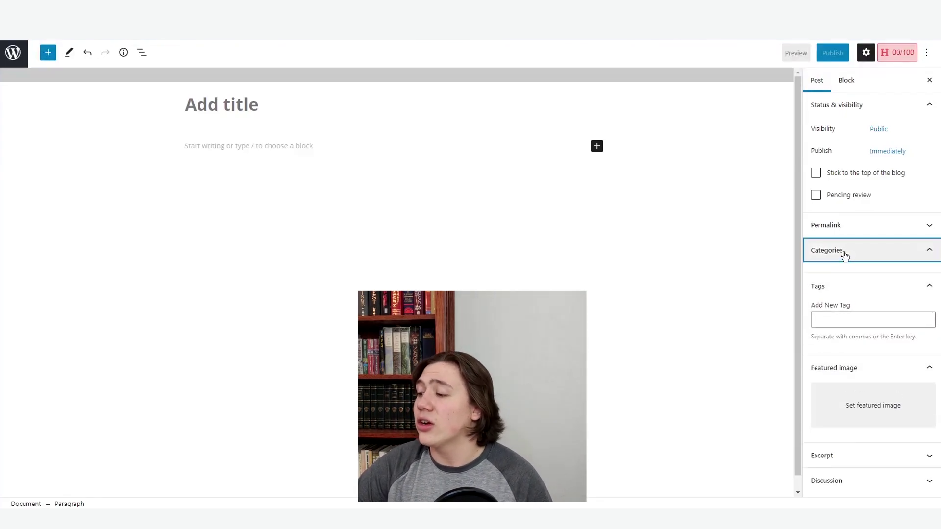
click(840, 233)
scroll(841, 237, down, 2)
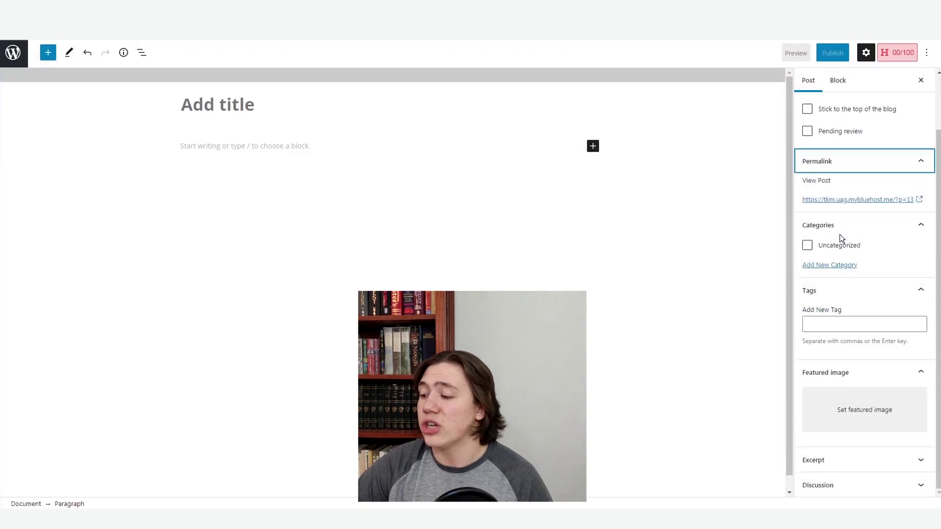
scroll(867, 347, up, 2)
scroll(868, 347, down, 1)
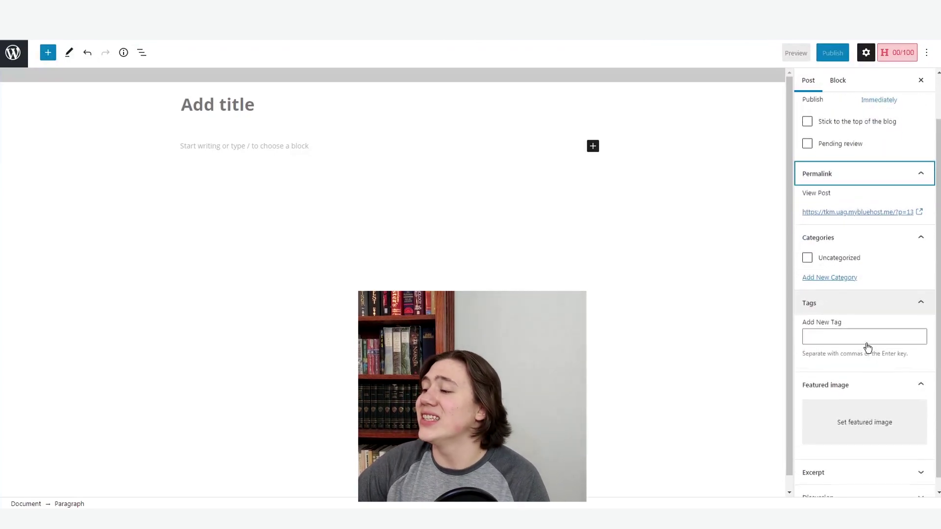
scroll(866, 345, up, 1)
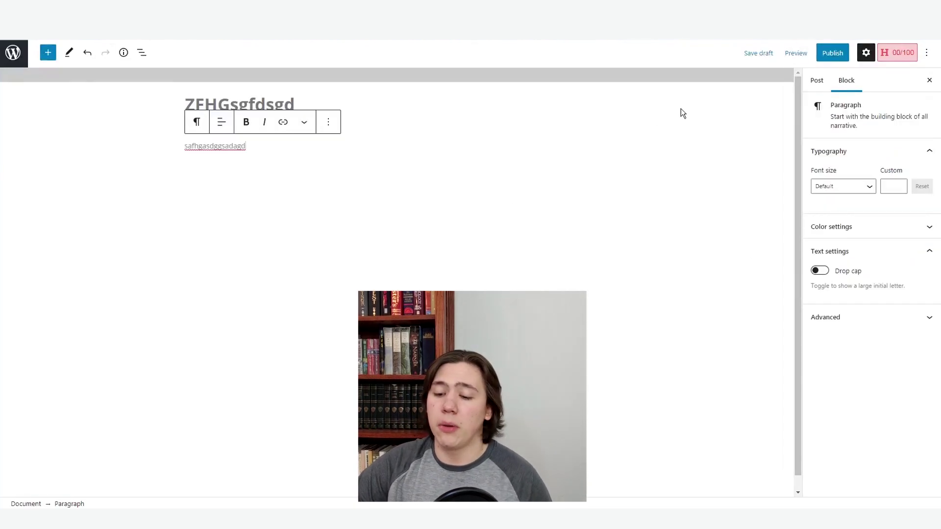
Step: Publish the test post and confirm it in the pre-publish panel
click(832, 53)
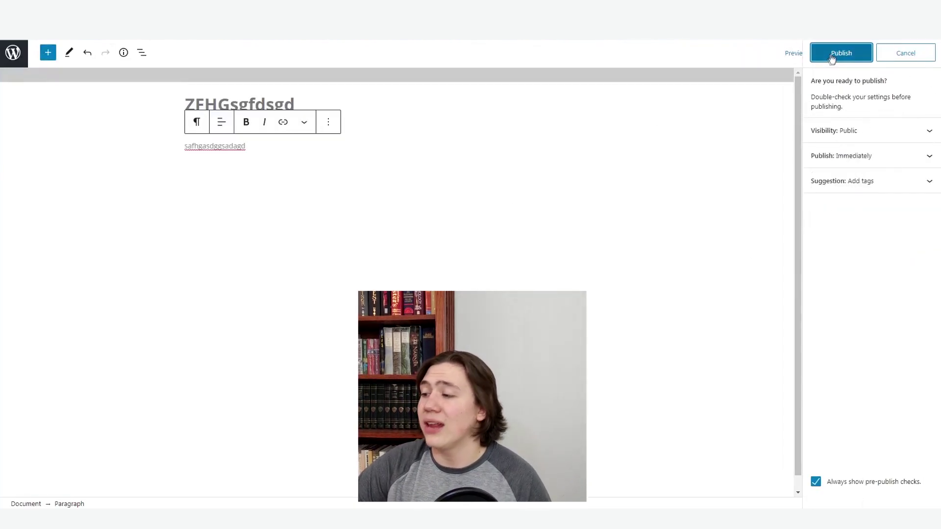
click(832, 55)
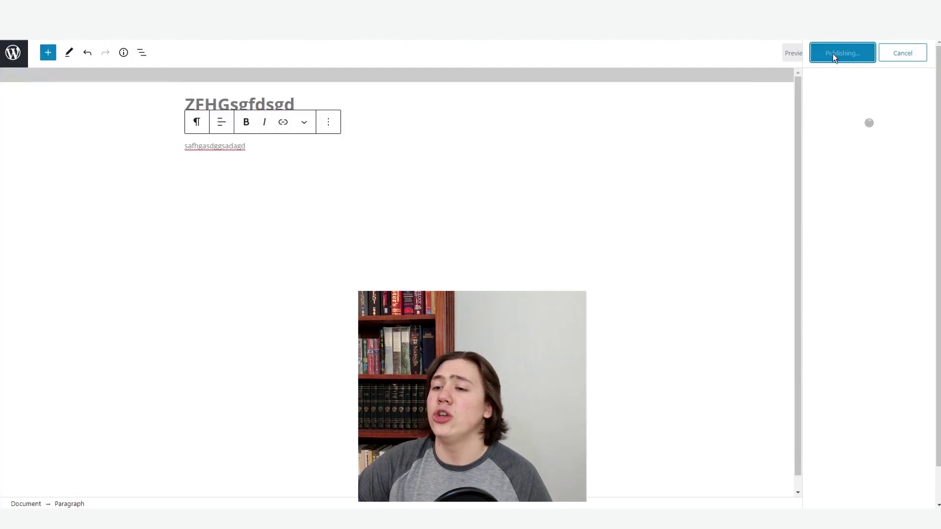